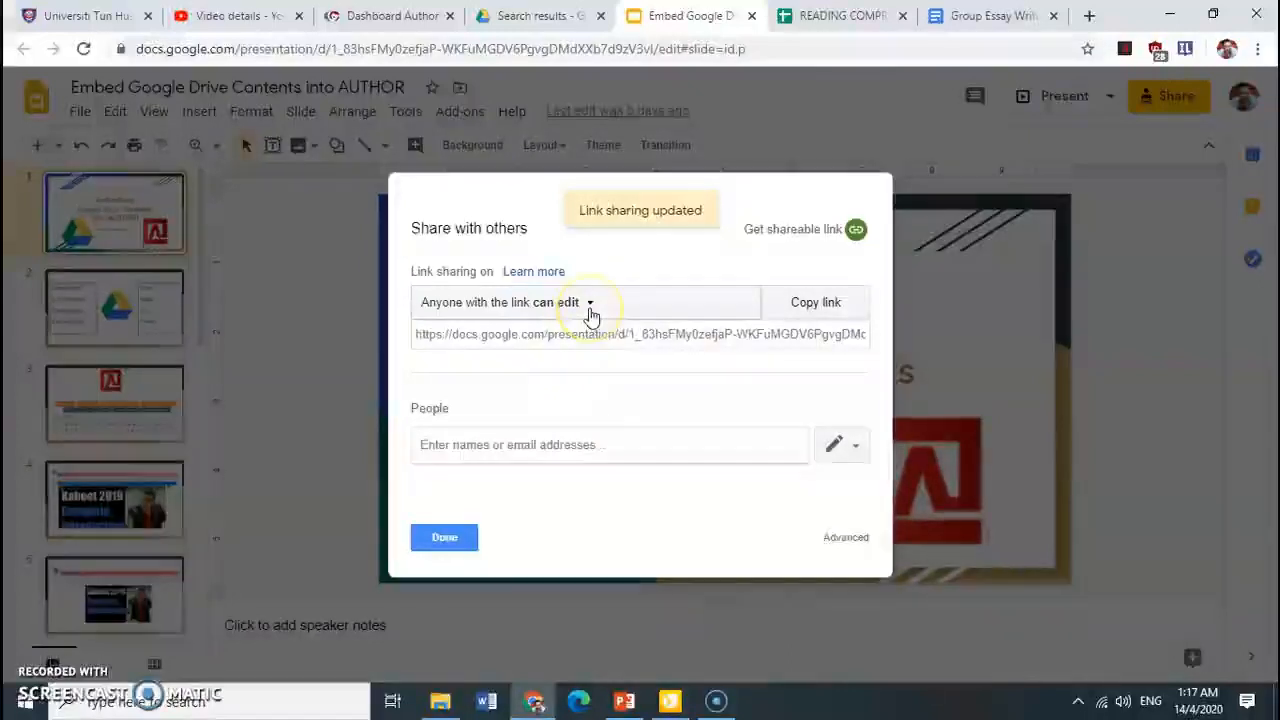
# Set the presentation's link sharing to "Anyone with the link can view" and finish sharing
pyautogui.click(590, 304)
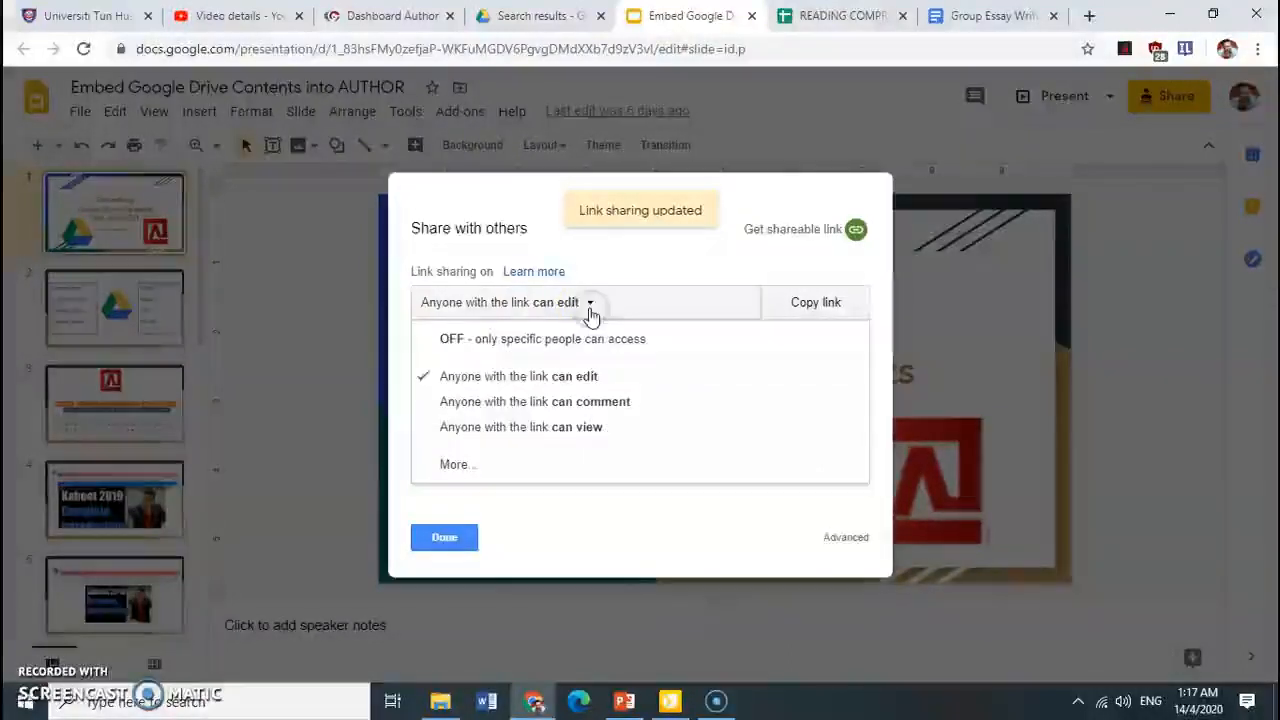
pyautogui.click(558, 432)
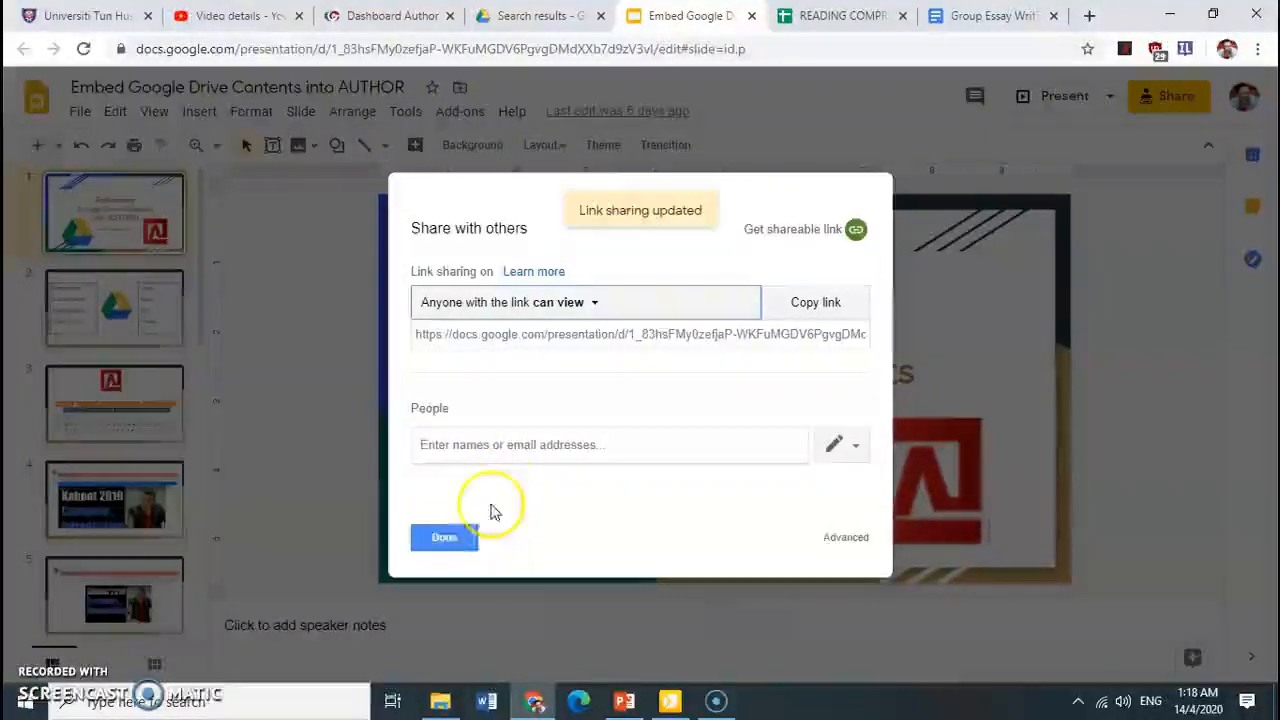
pyautogui.click(470, 541)
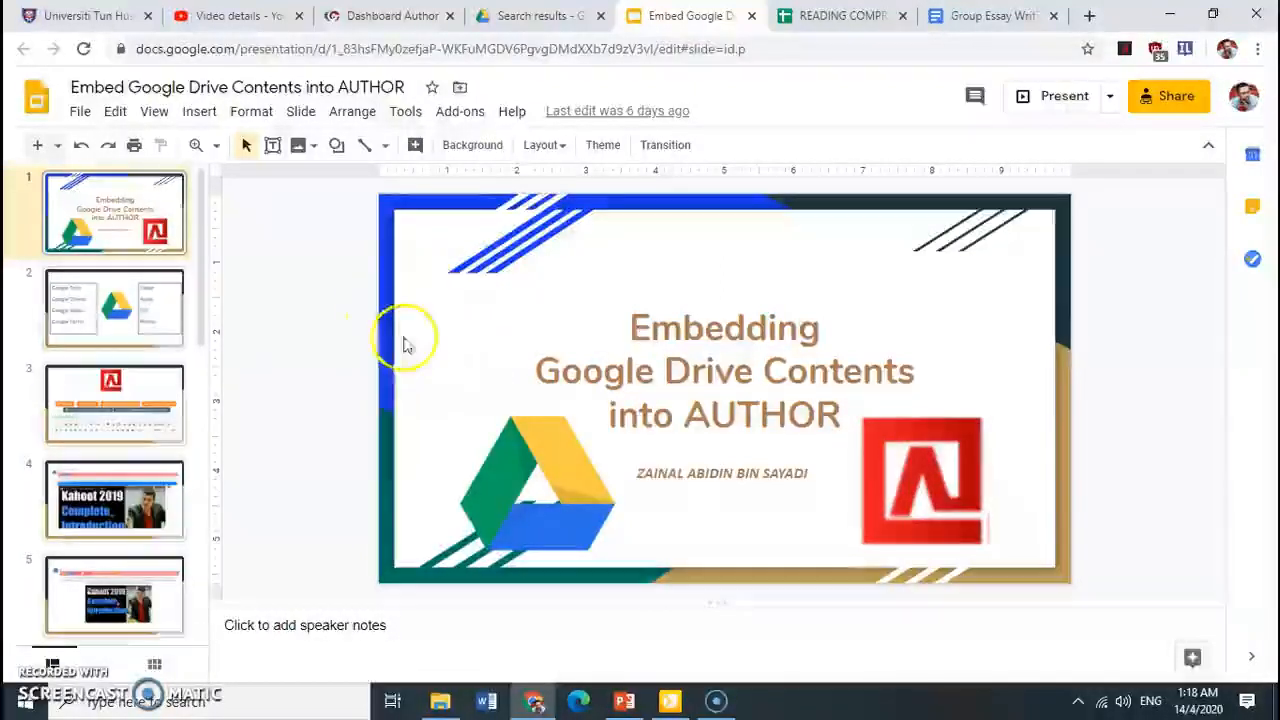
# Bring up the presentation's publish-to-web embed settings and choose the Medium (960x569) slide size
pyautogui.click(83, 116)
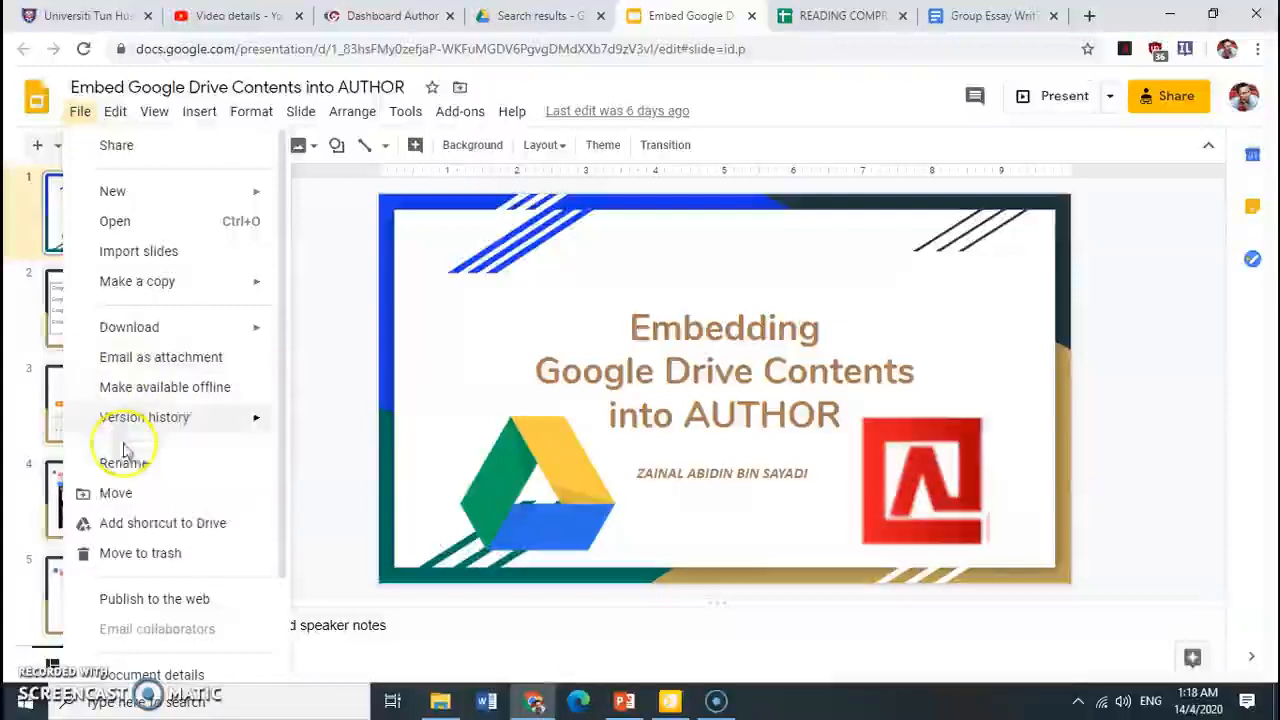
pyautogui.click(160, 599)
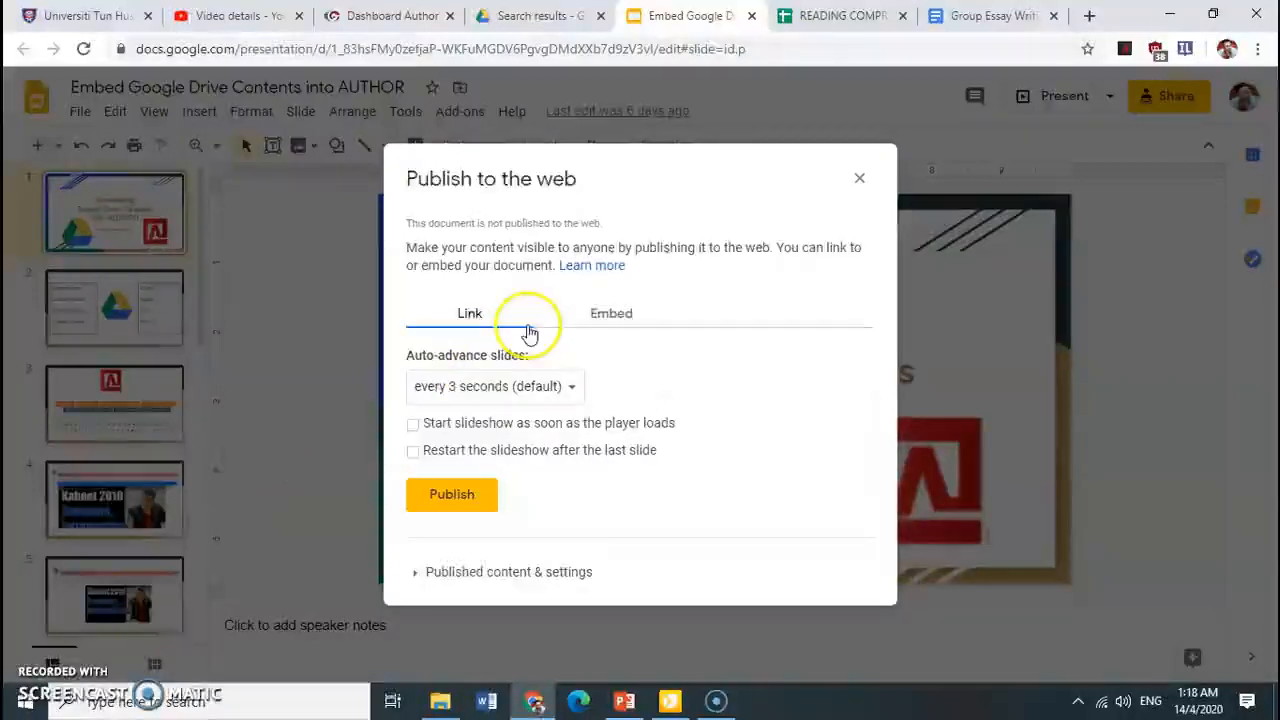
pyautogui.click(617, 322)
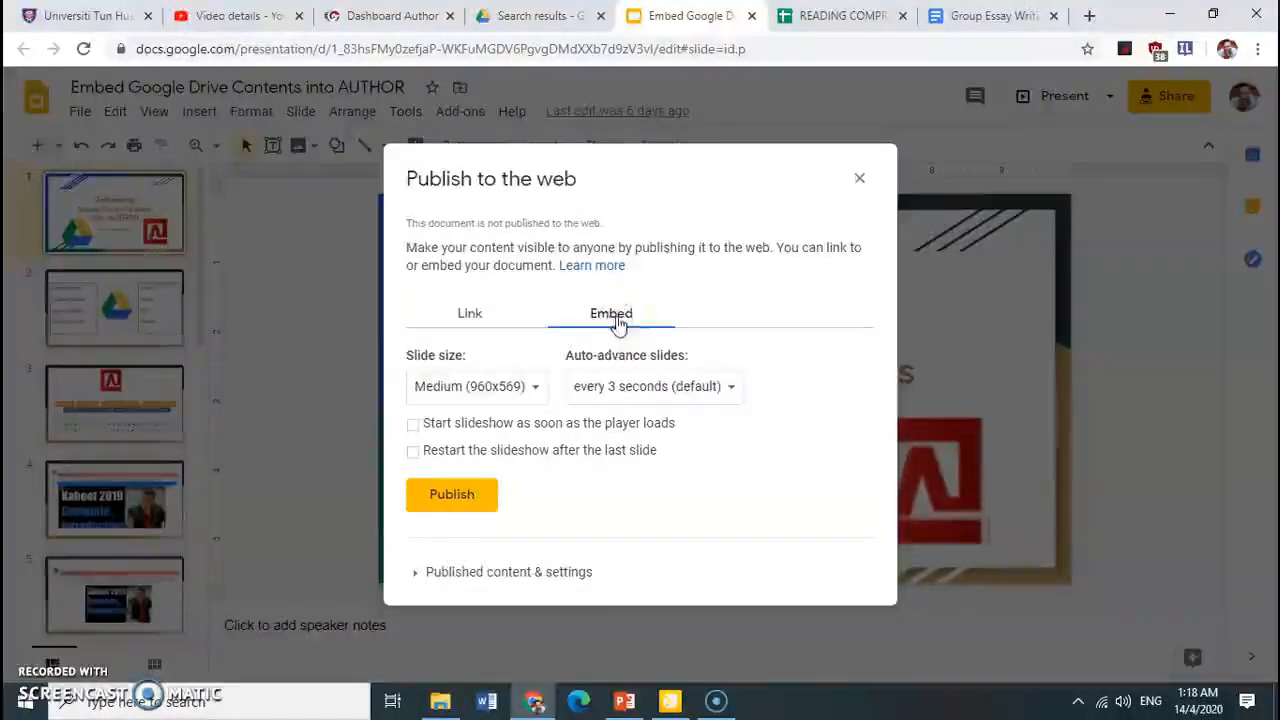
pyautogui.click(533, 391)
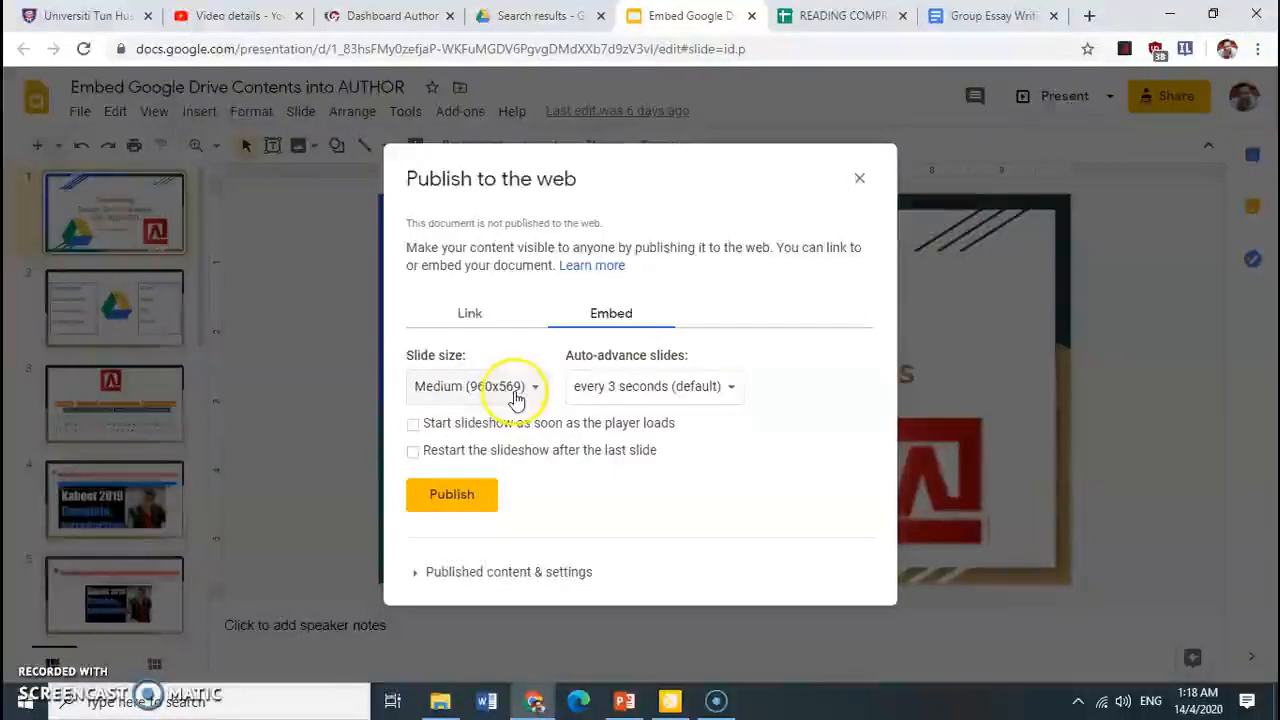
pyautogui.click(516, 396)
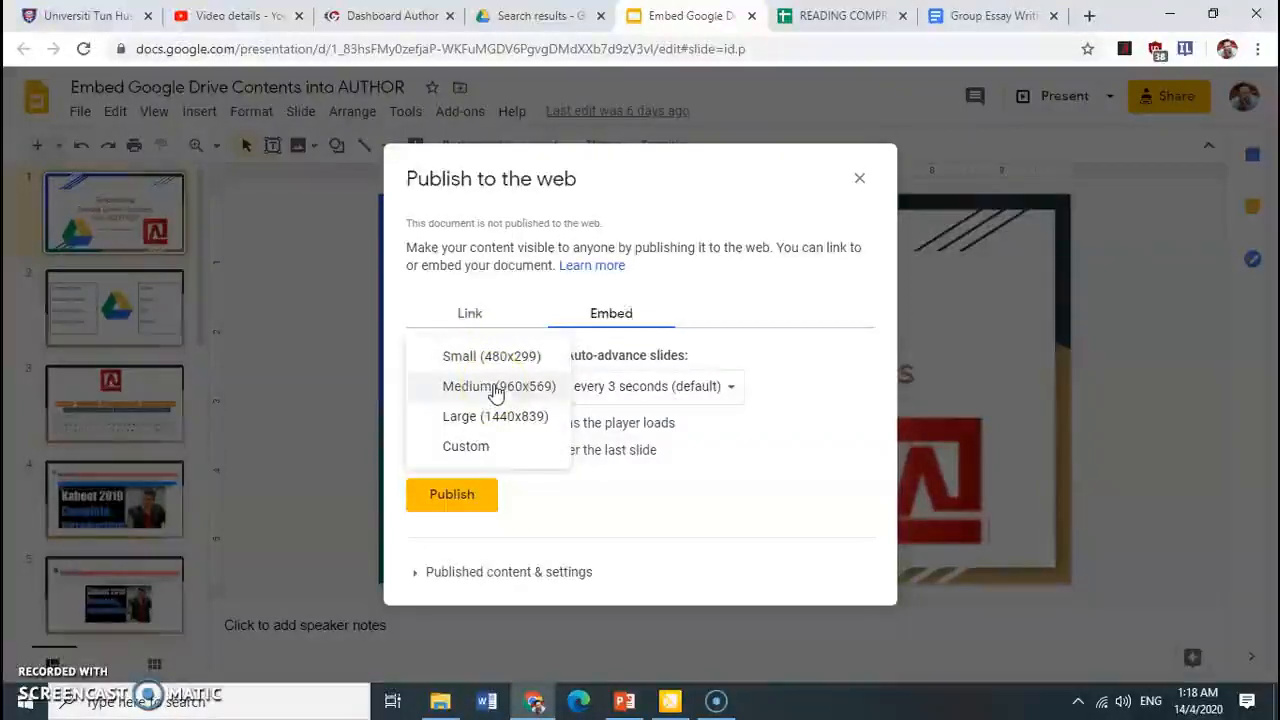
pyautogui.click(497, 390)
# Publish the presentation to the web and copy its iframe embed code
pyautogui.click(462, 500)
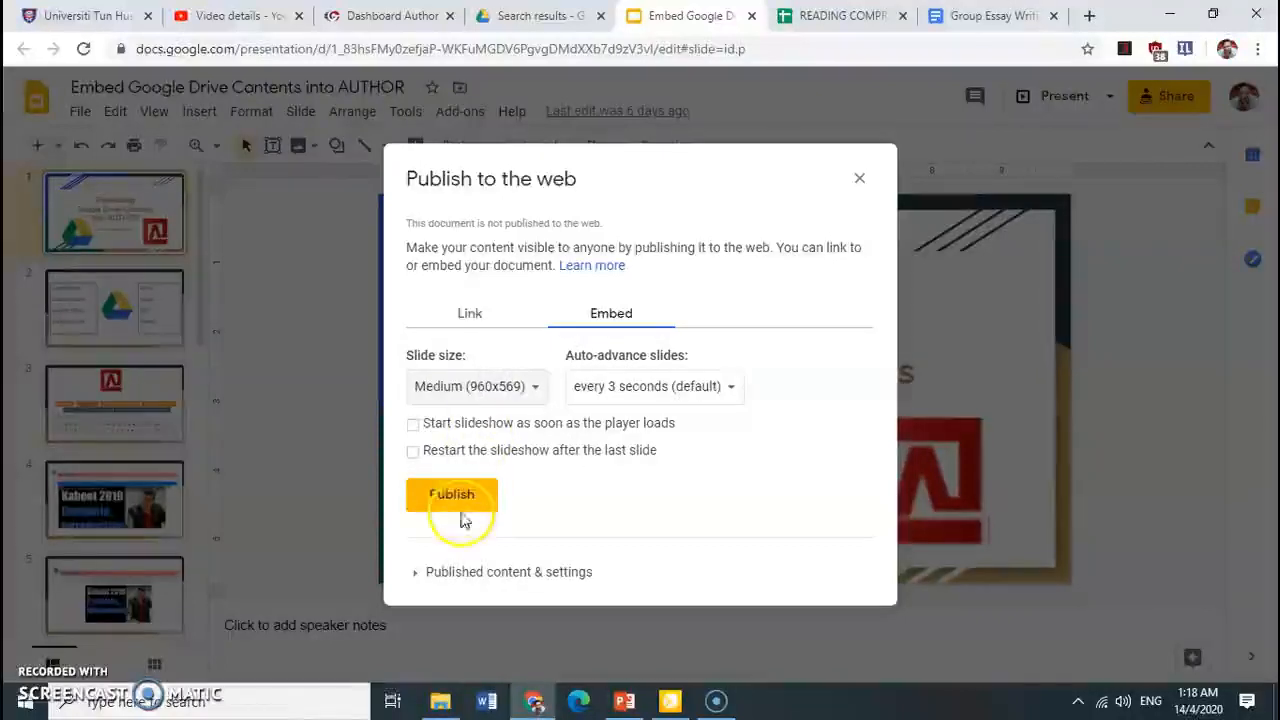
pyautogui.click(463, 502)
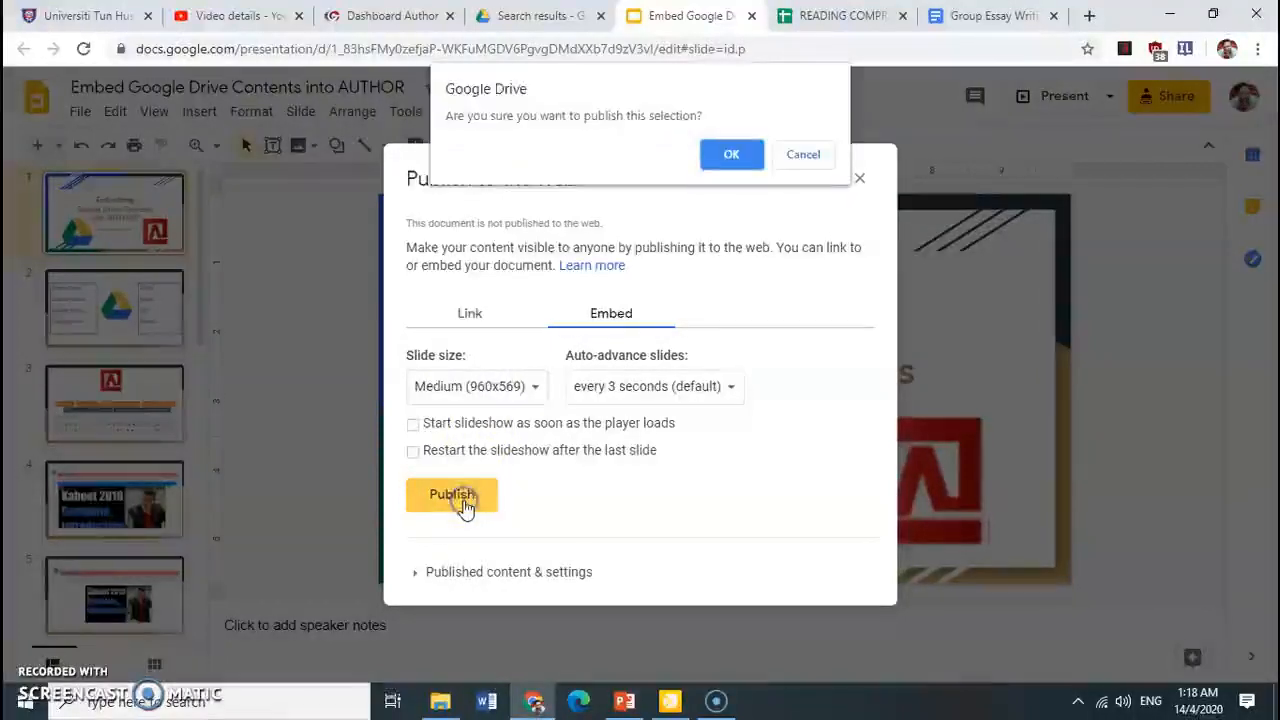
pyautogui.click(732, 155)
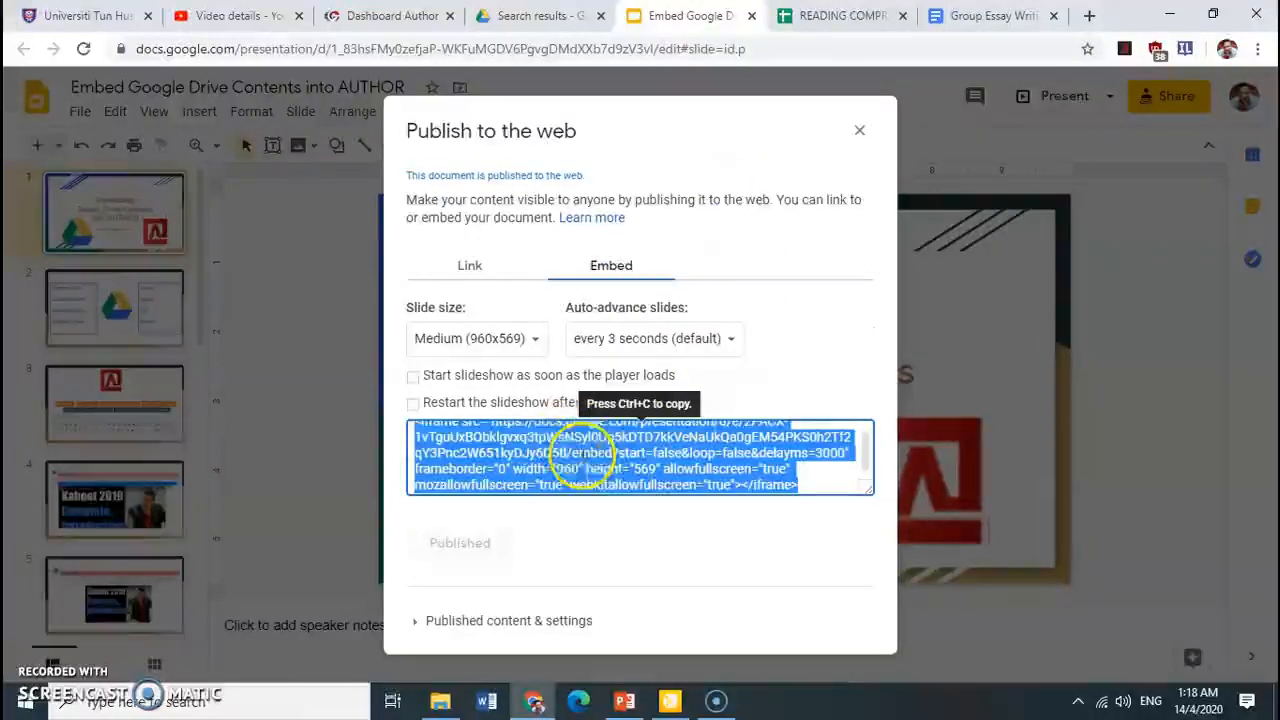
pyautogui.rightClick(632, 437)
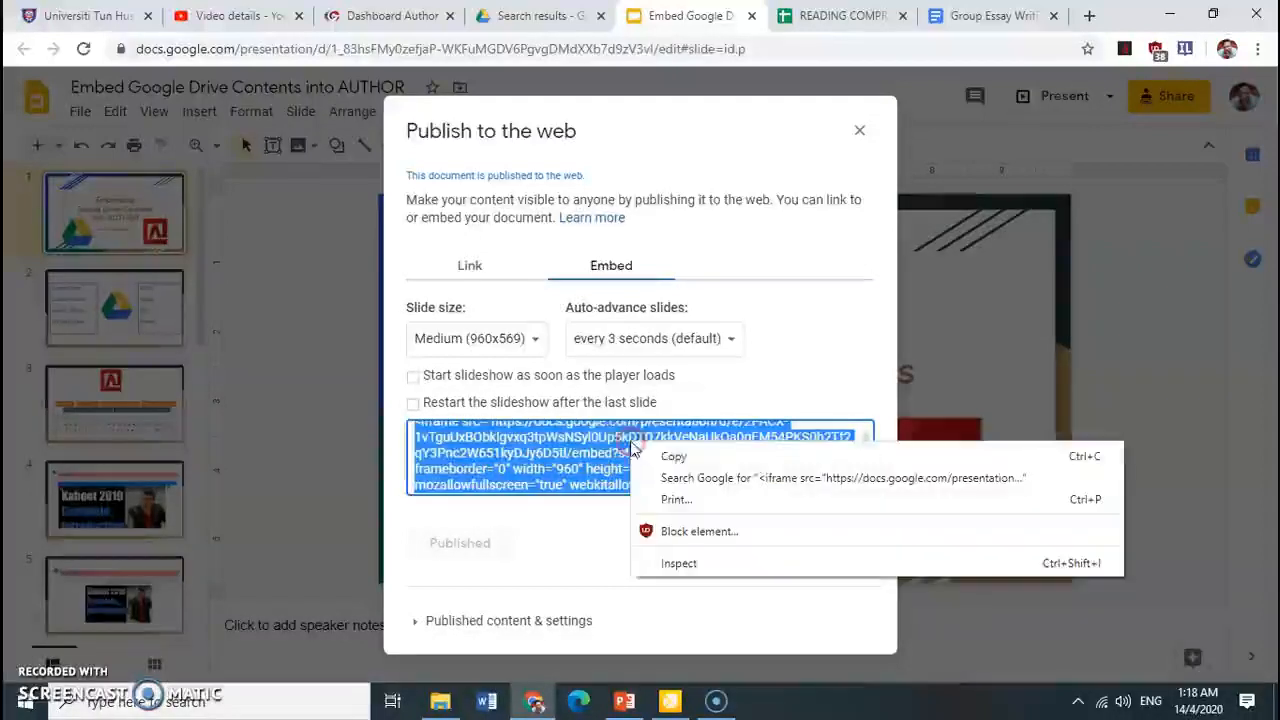
pyautogui.click(657, 452)
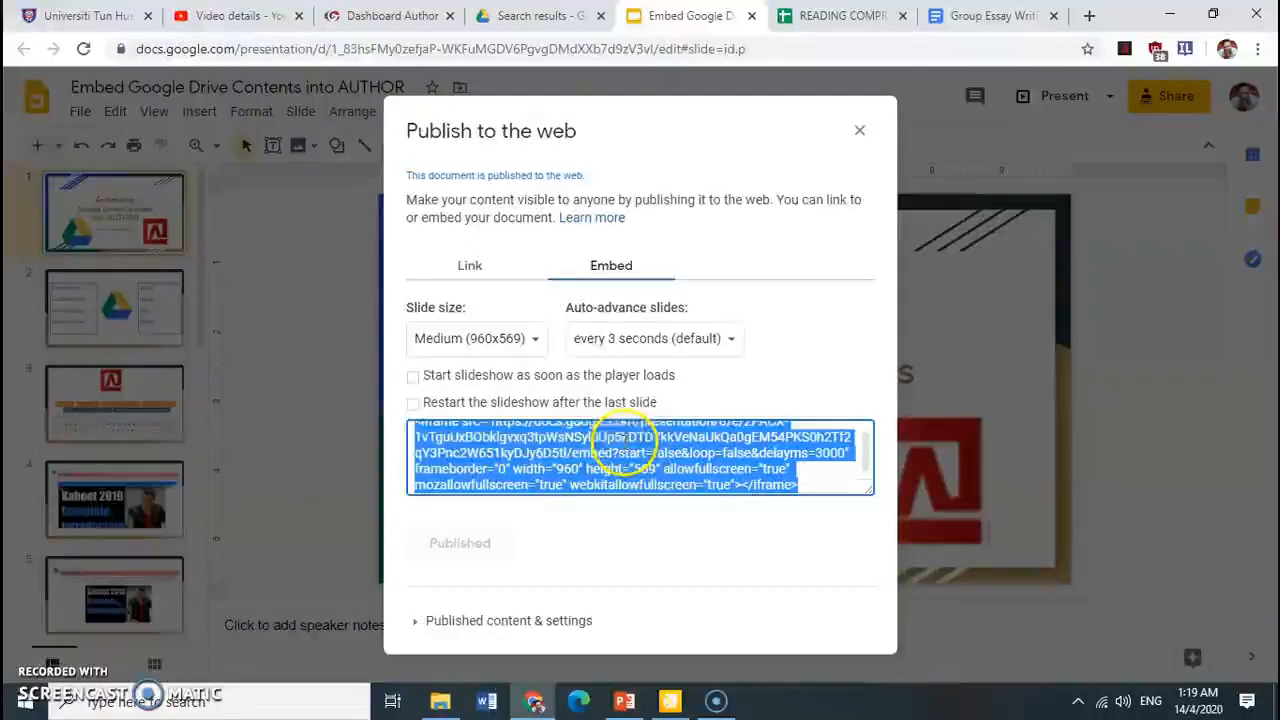
# Switch to the AUTHOR dashboard, start a new stream post and add a blank line below "Add some info..."
pyautogui.click(380, 24)
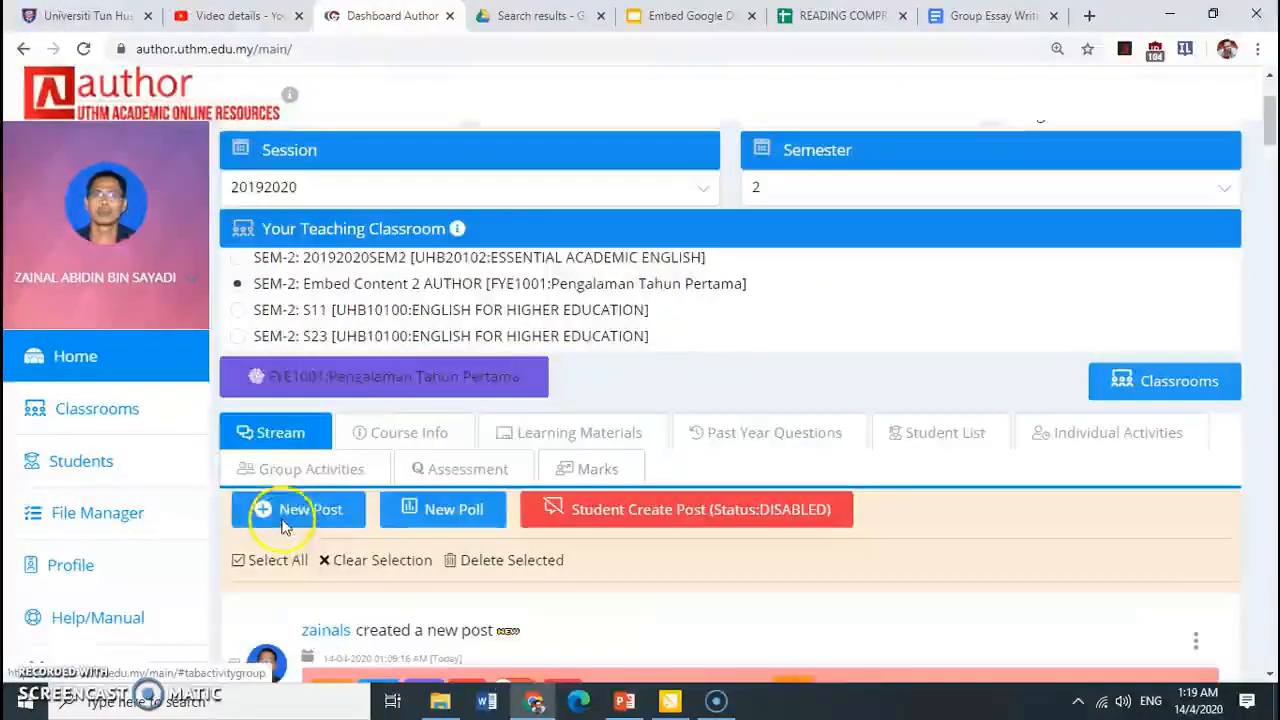
pyautogui.click(283, 527)
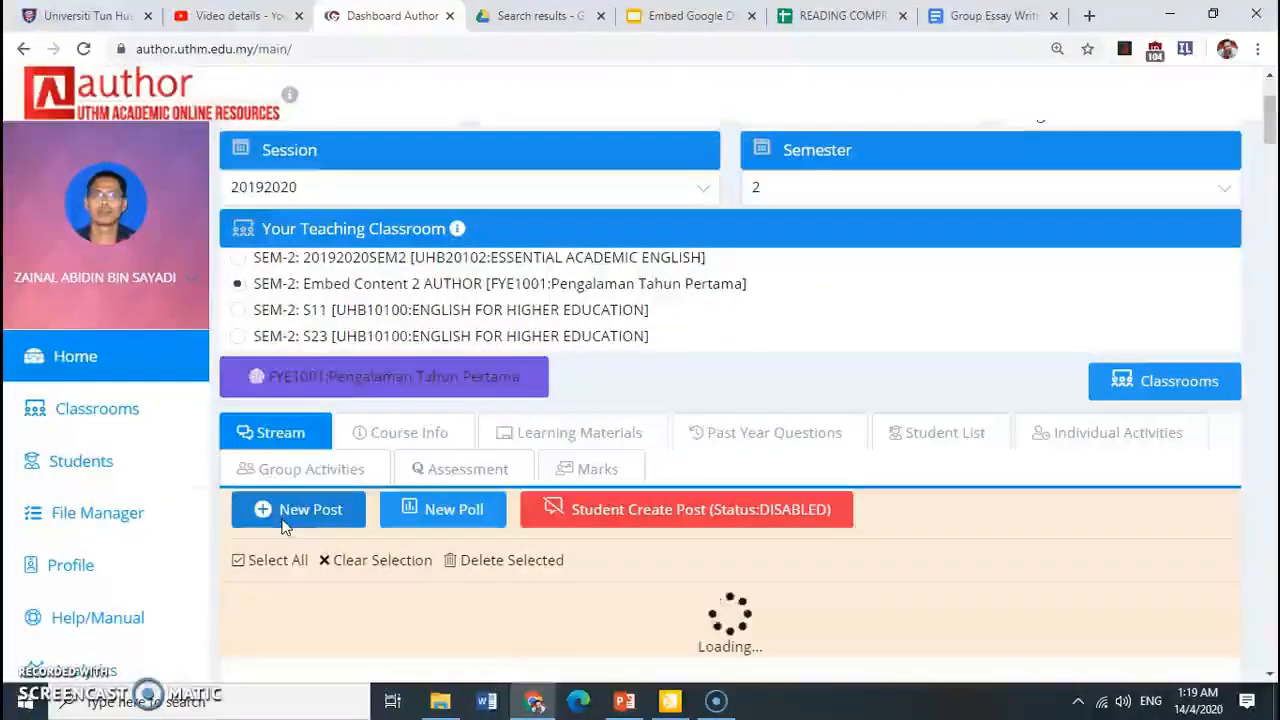
pyautogui.click(450, 516)
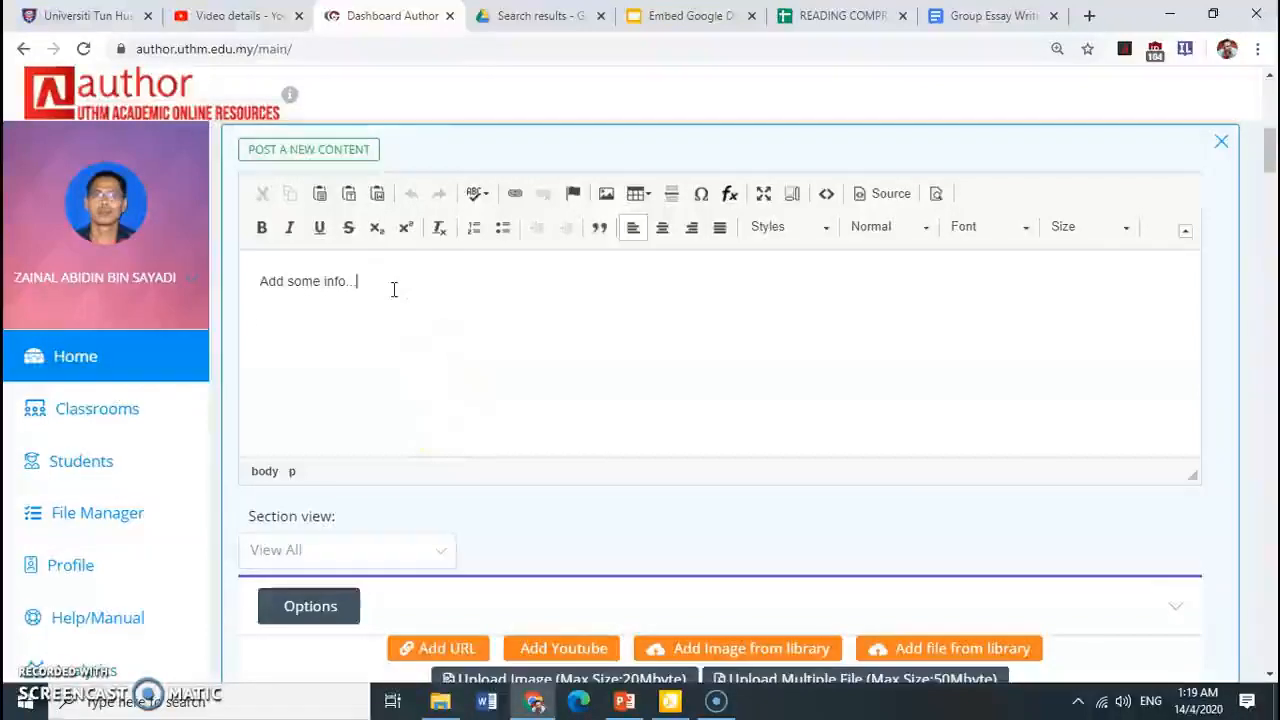
pyautogui.press('Return')
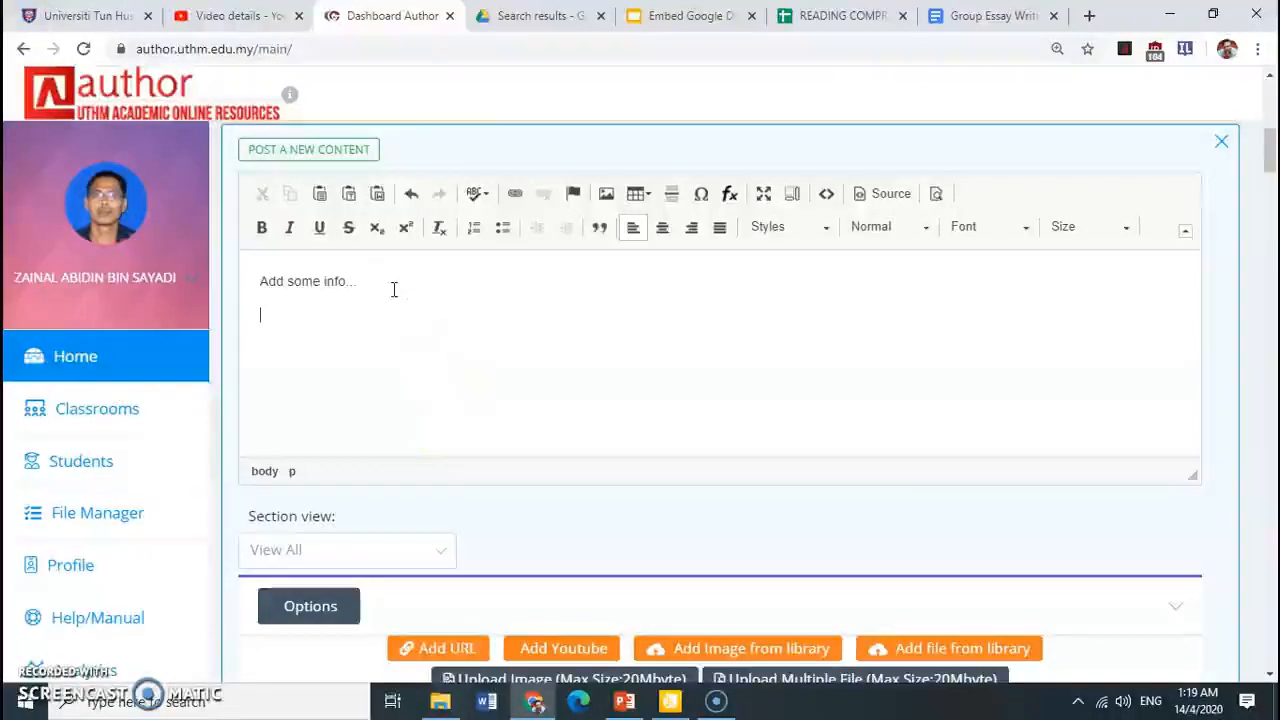
# Insert the copied iframe code at the end of the post's HTML source and return to the formatted view
pyautogui.click(900, 196)
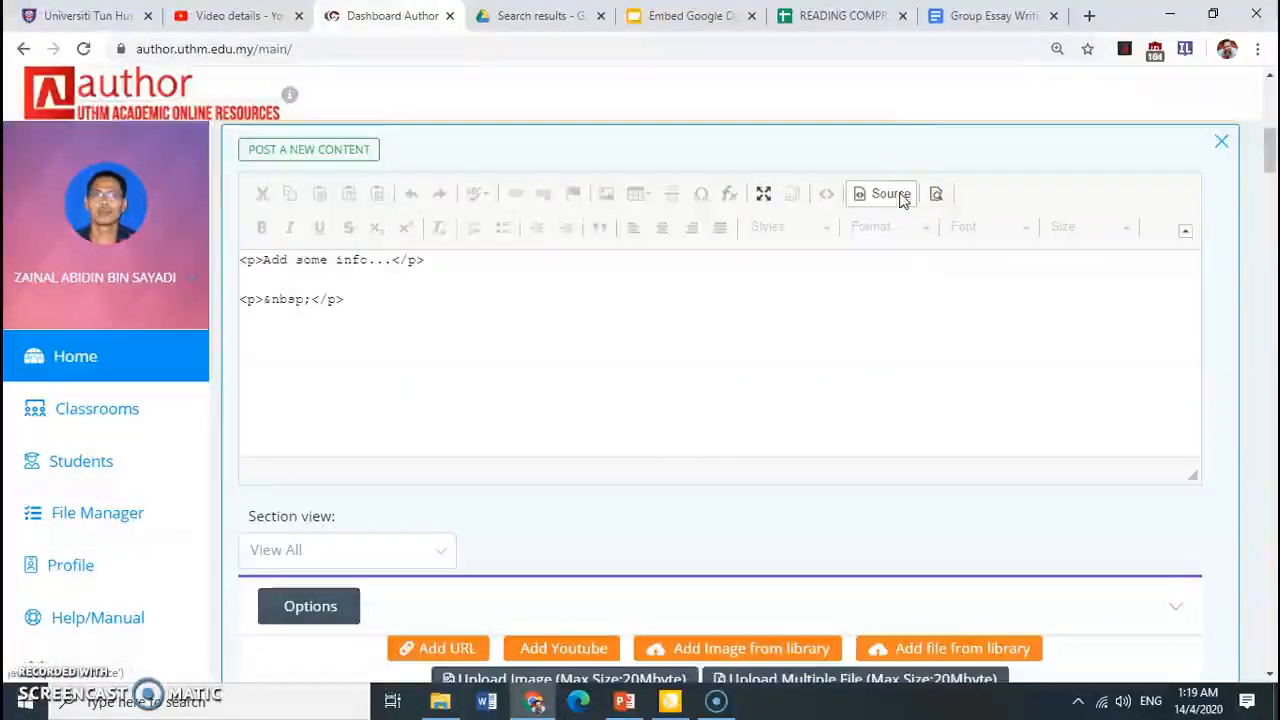
pyautogui.click(337, 331)
pyautogui.rightClick(338, 333)
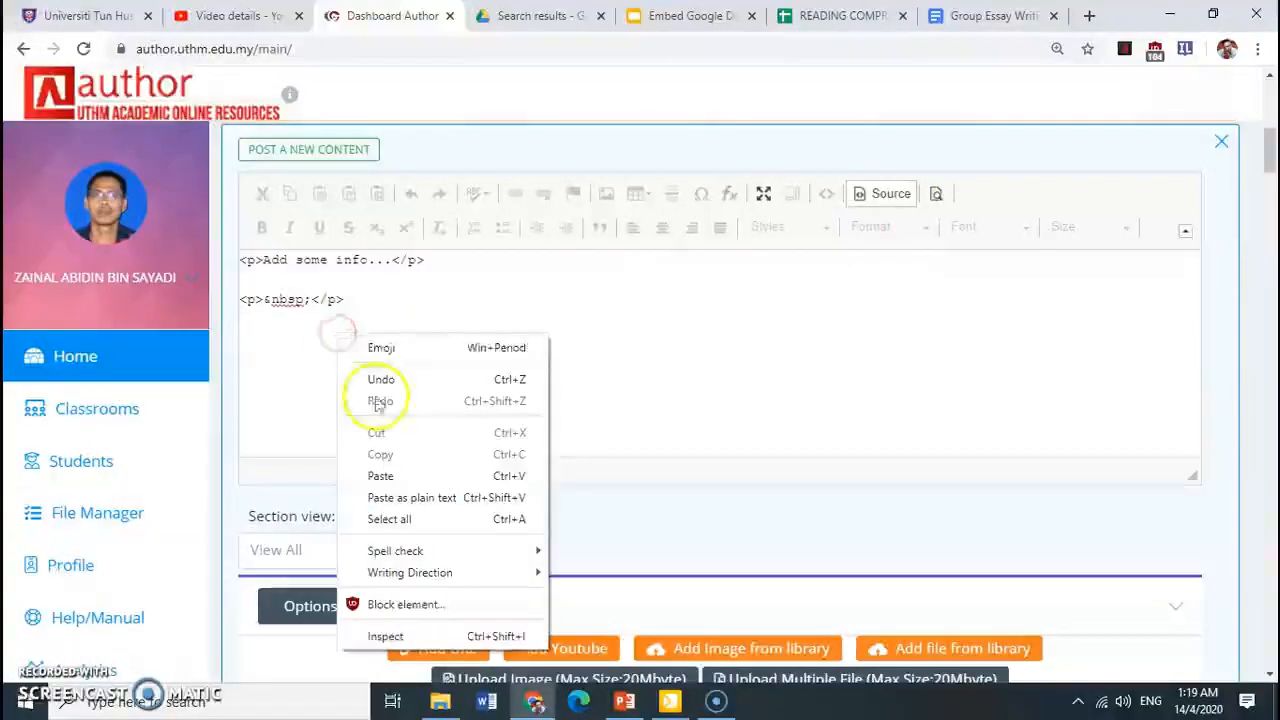
pyautogui.click(385, 477)
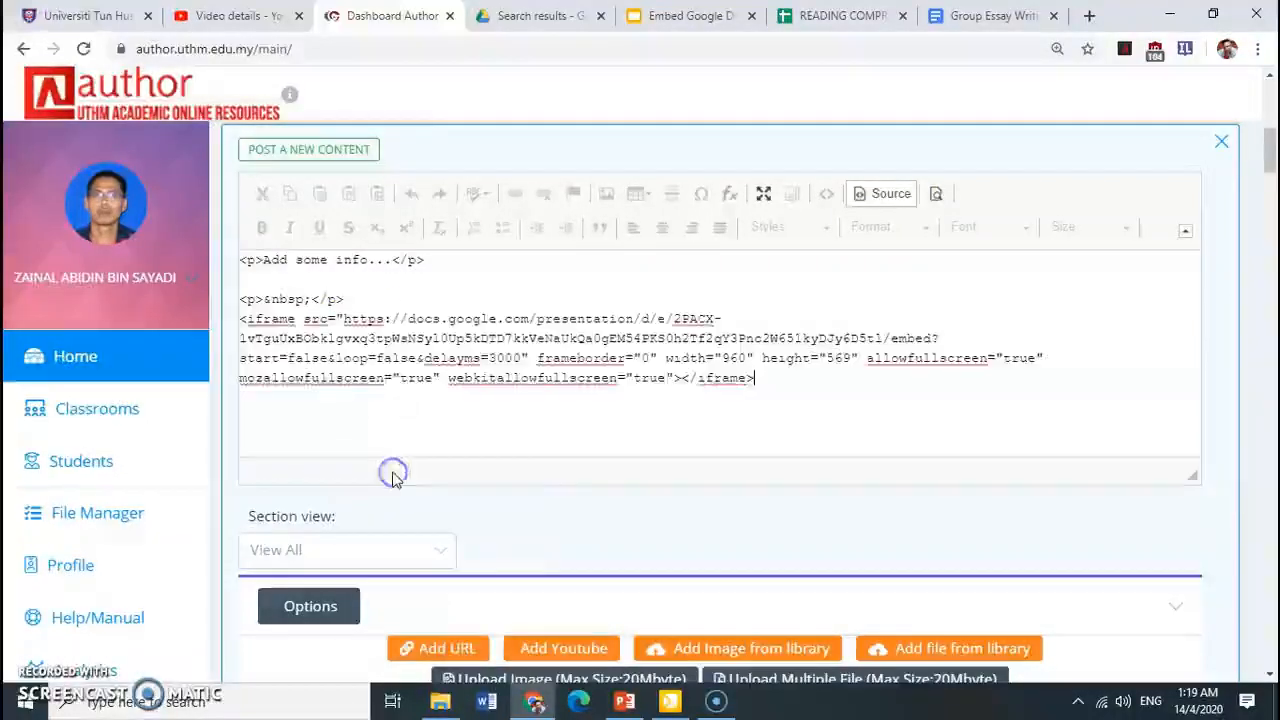
pyautogui.click(884, 196)
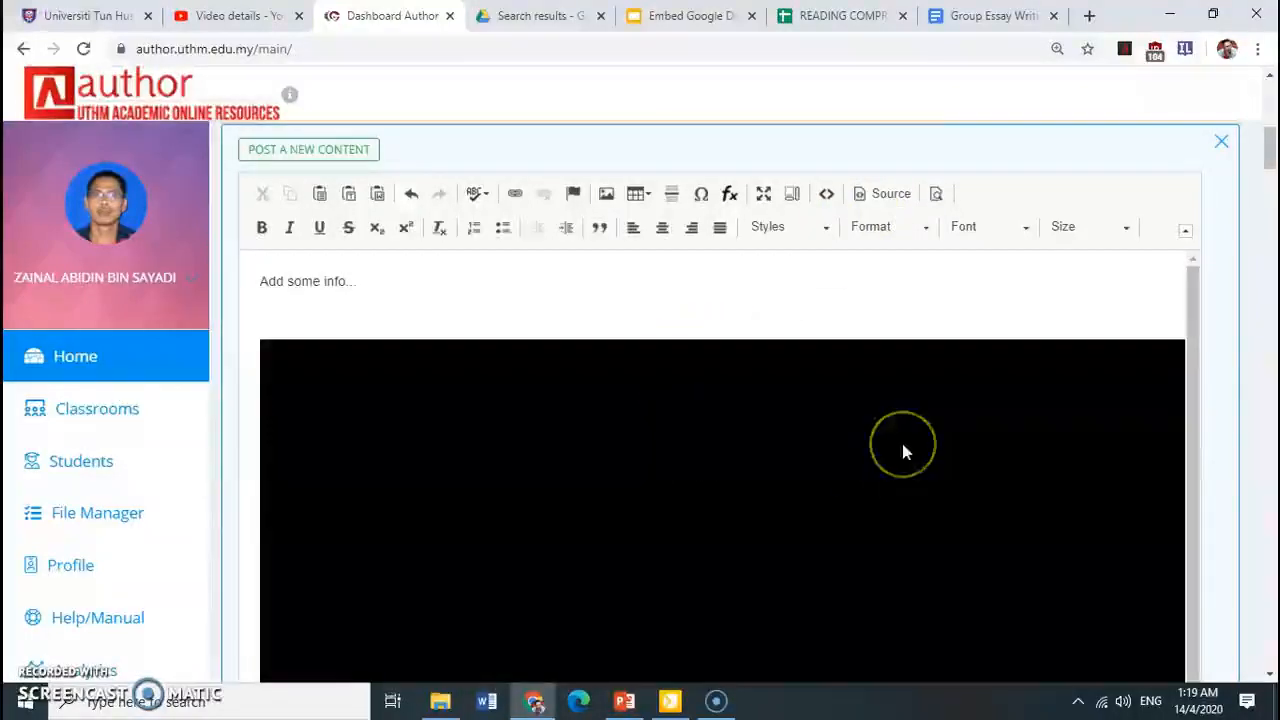
# Submit the new post with the embedded presentation to the classroom stream and close the post editor
pyautogui.scroll(-1, 902, 443)
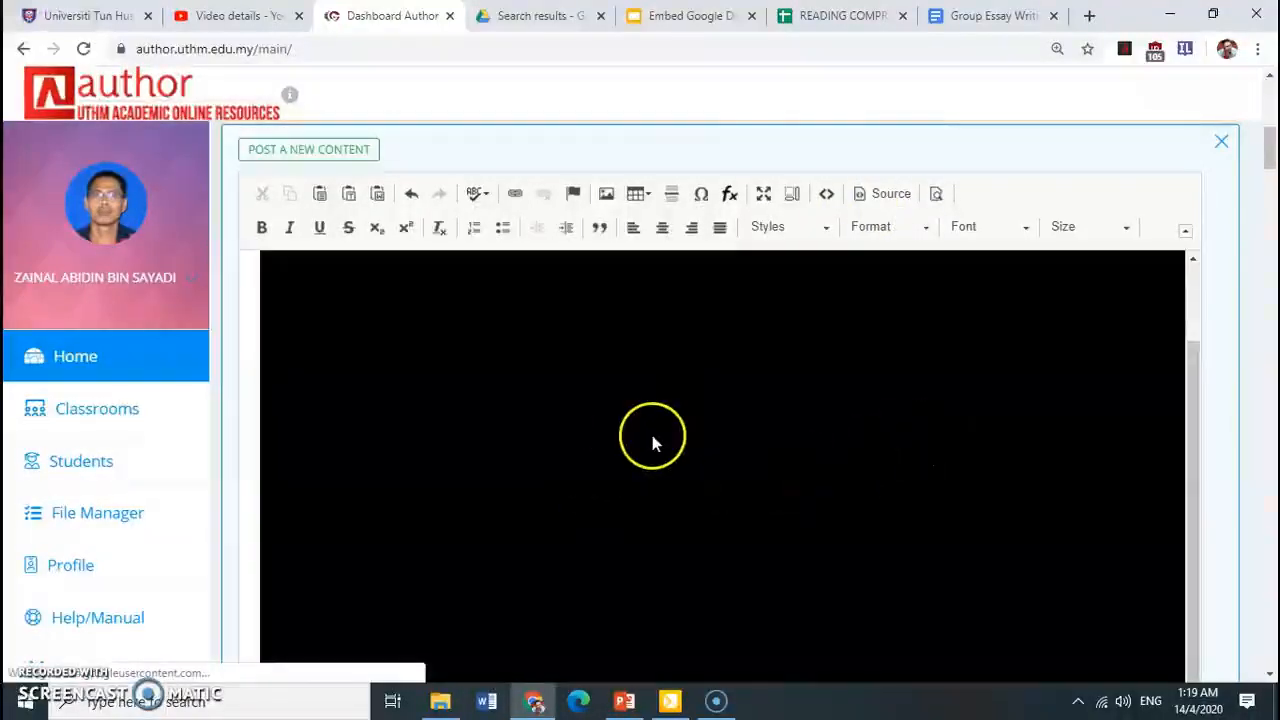
pyautogui.scroll(-2, 722, 440)
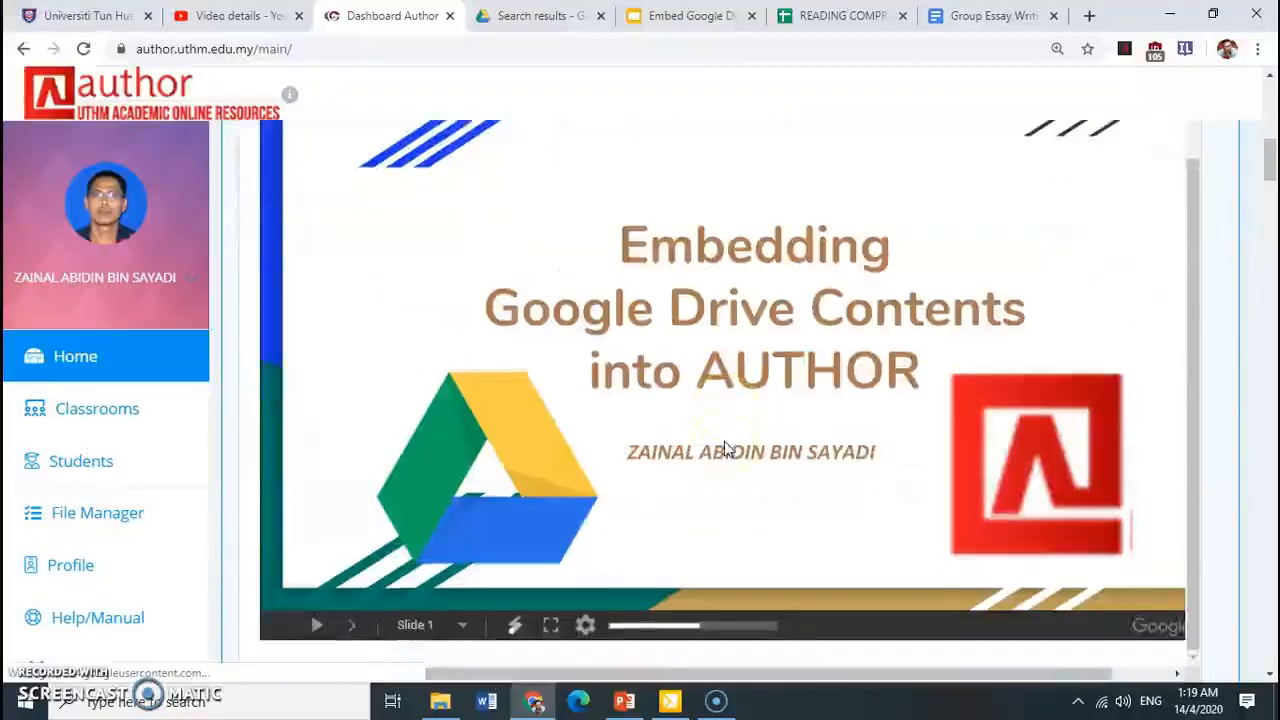
pyautogui.scroll(-1, 672, 434)
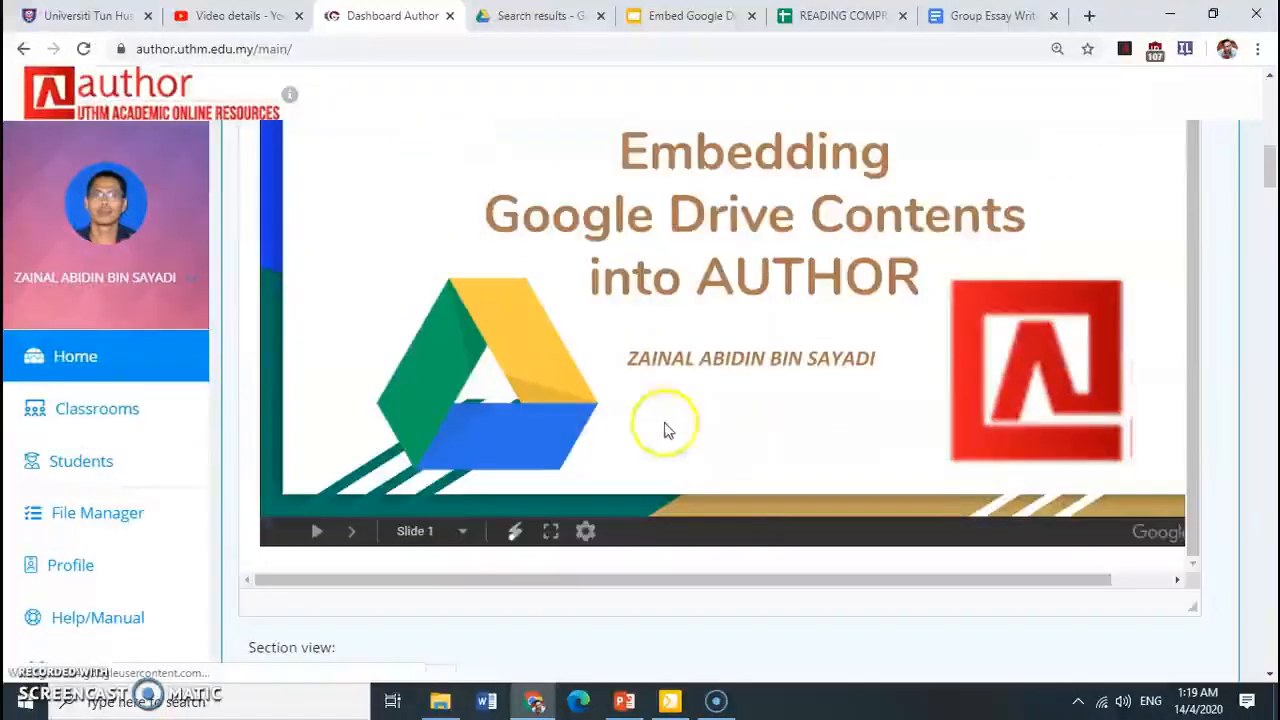
pyautogui.scroll(-4, 652, 397)
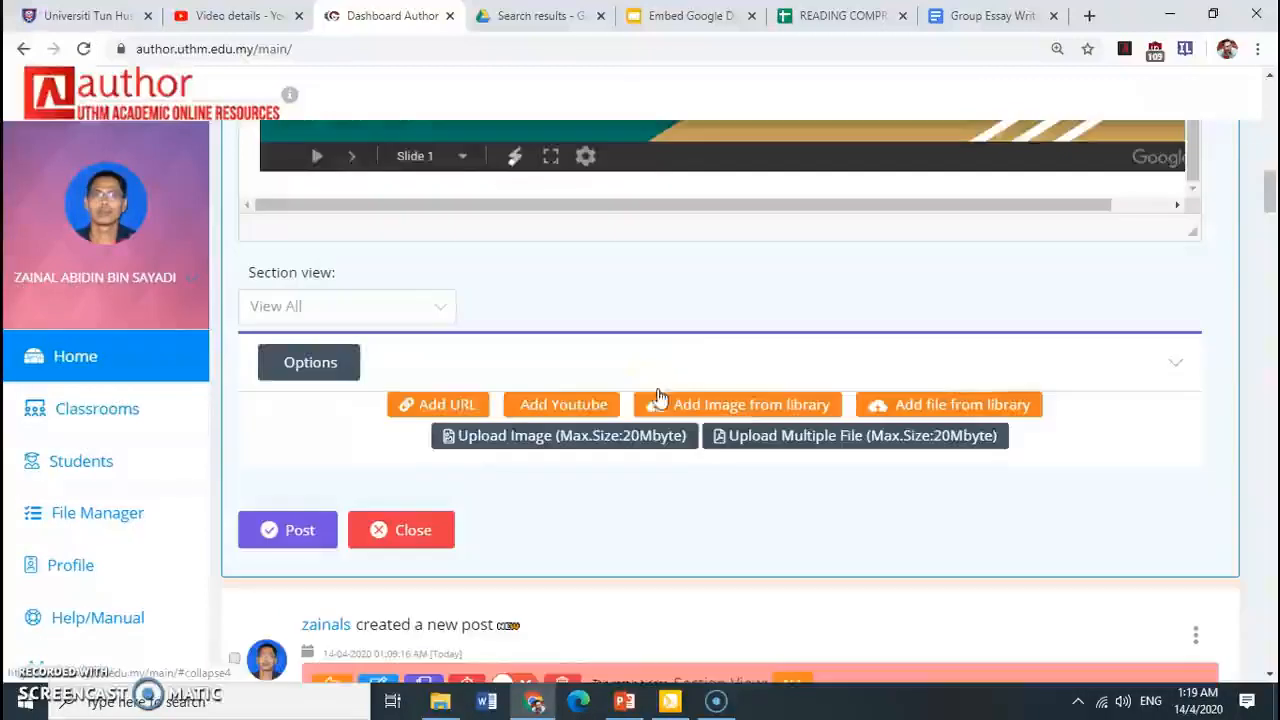
pyautogui.click(632, 372)
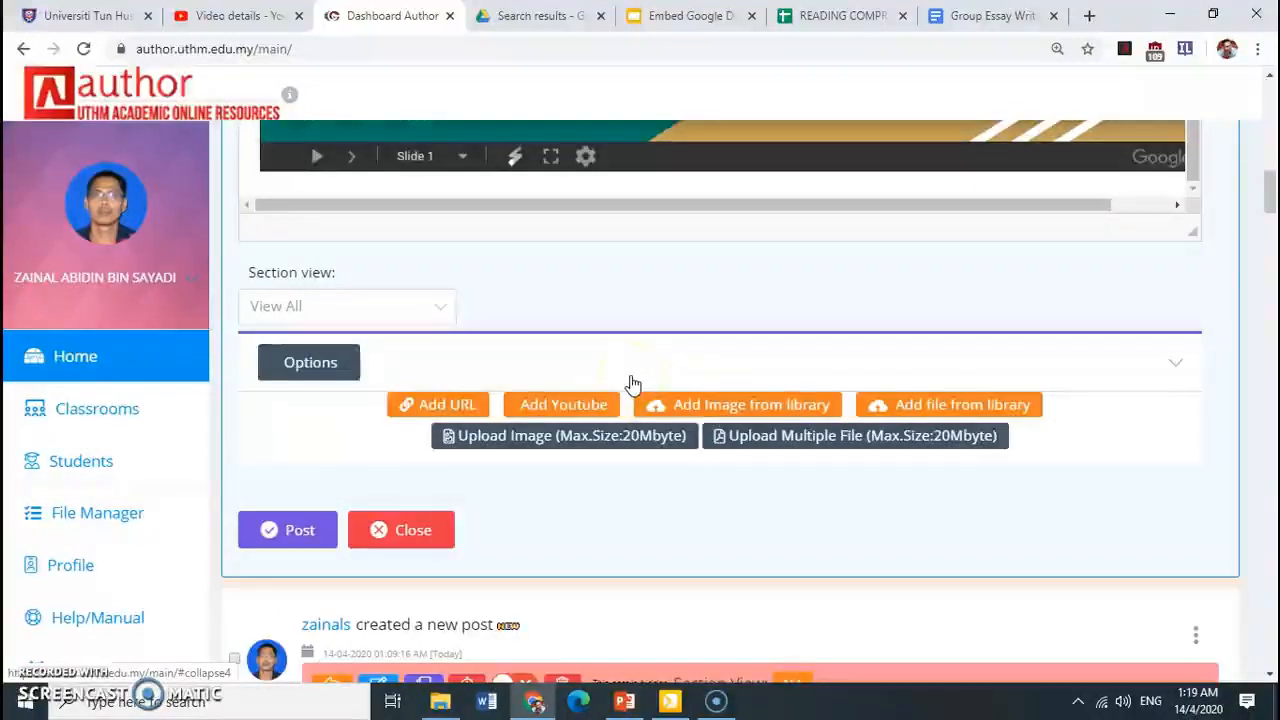
pyautogui.click(318, 533)
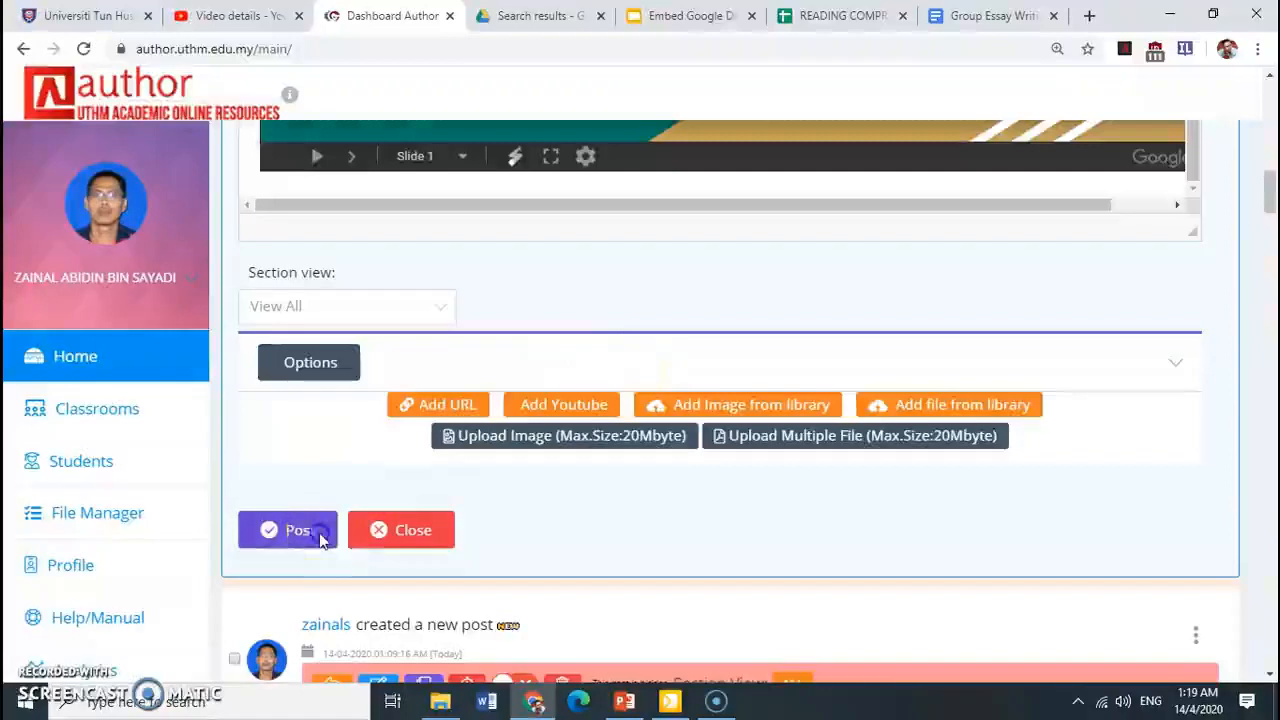
pyautogui.click(405, 558)
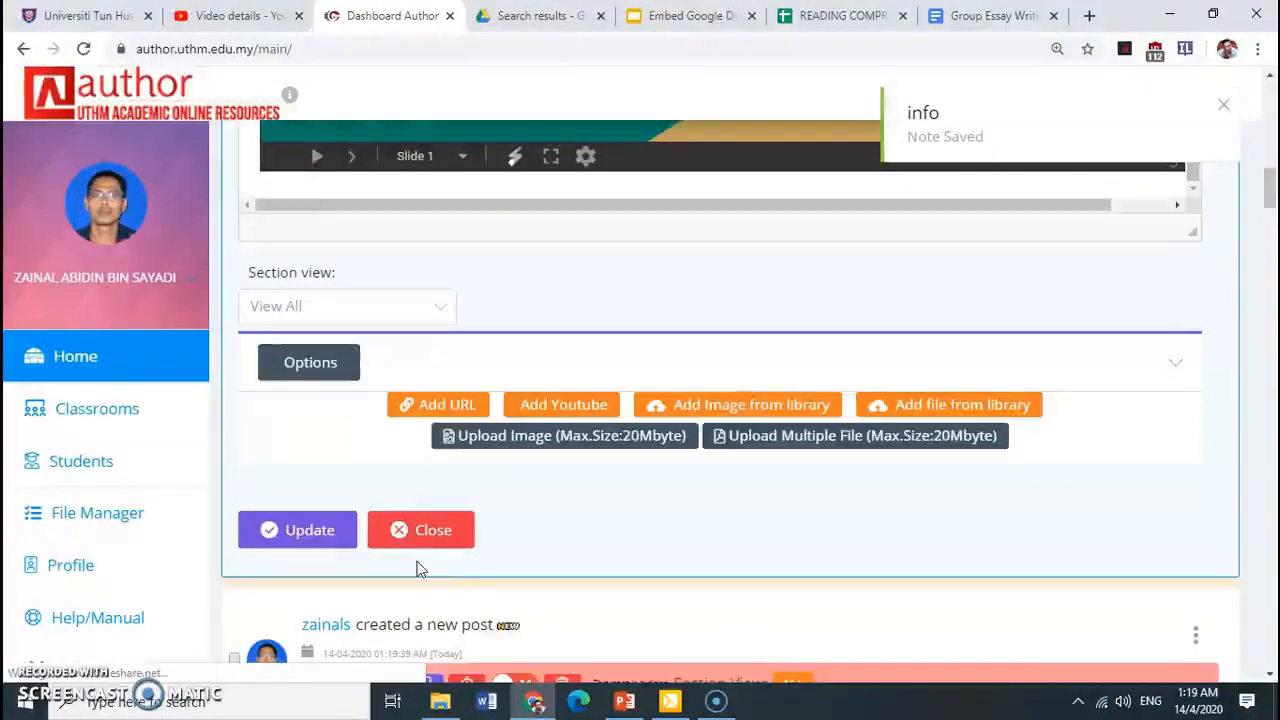
pyautogui.click(421, 533)
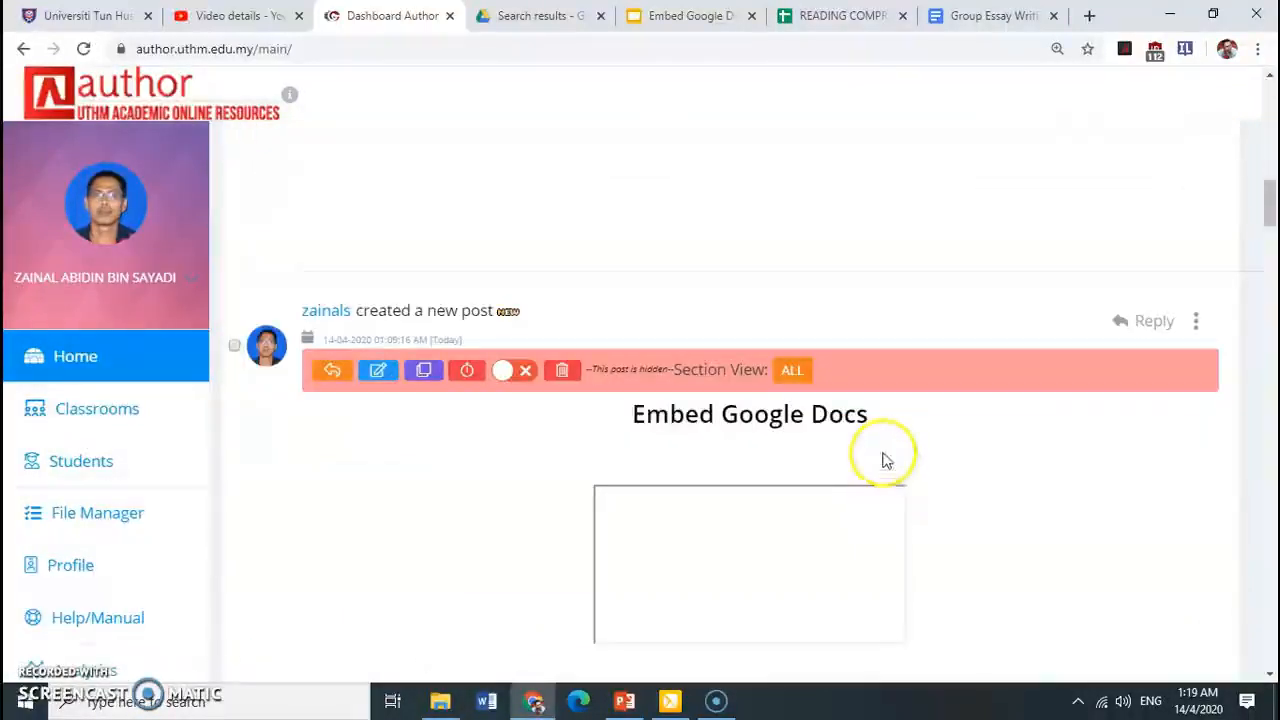
# Check the embedded presentation in the newly created stream post by playing its slideshow
pyautogui.scroll(2, 882, 453)
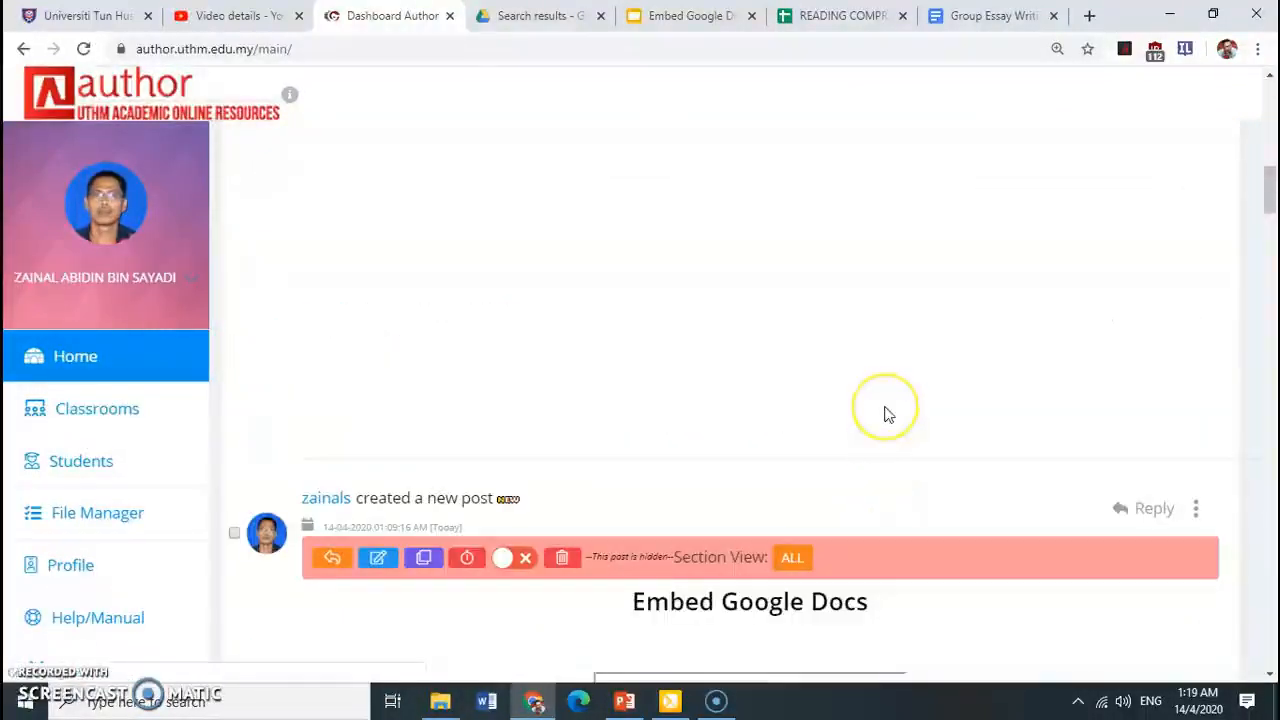
pyautogui.scroll(1, 885, 413)
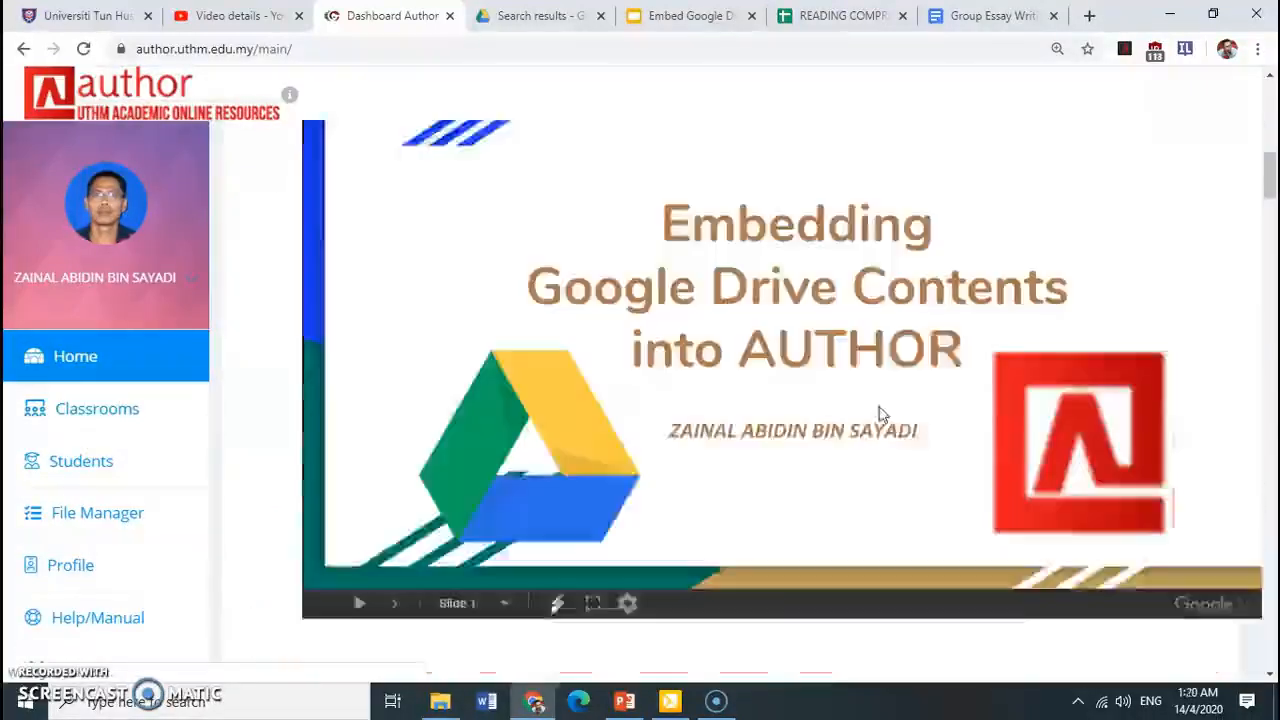
pyautogui.scroll(-1, 875, 408)
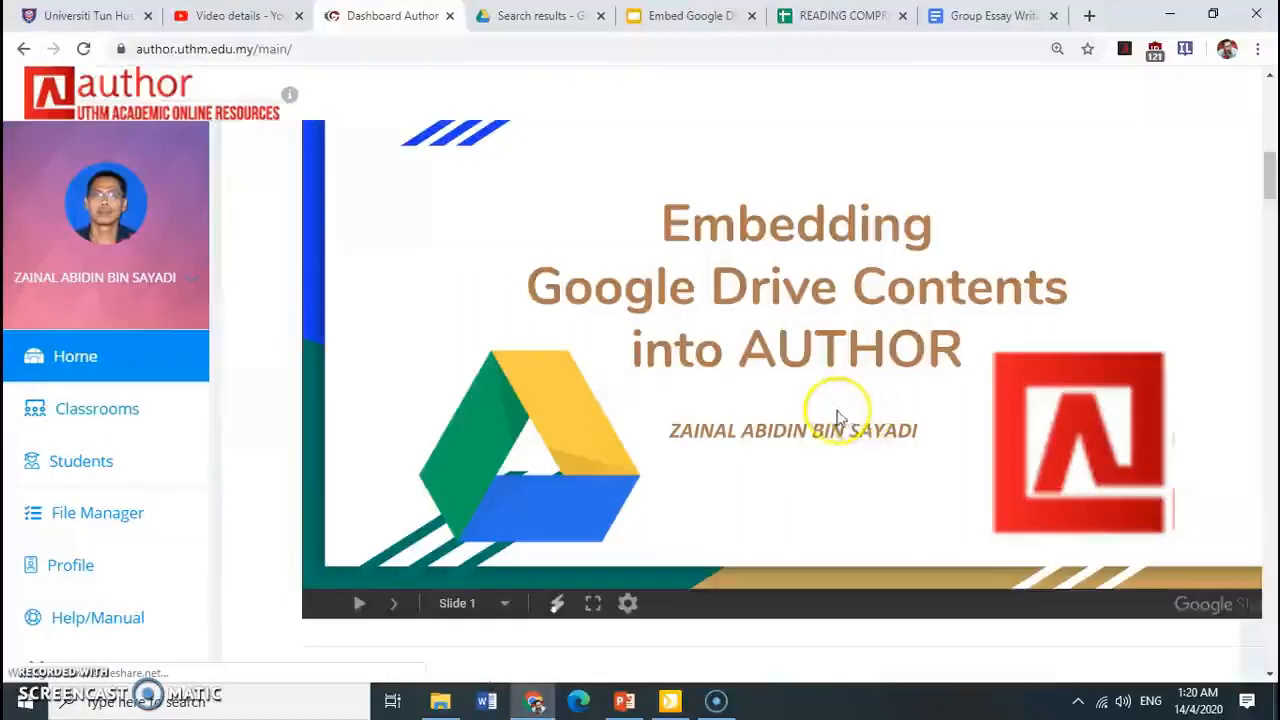
pyautogui.click(359, 610)
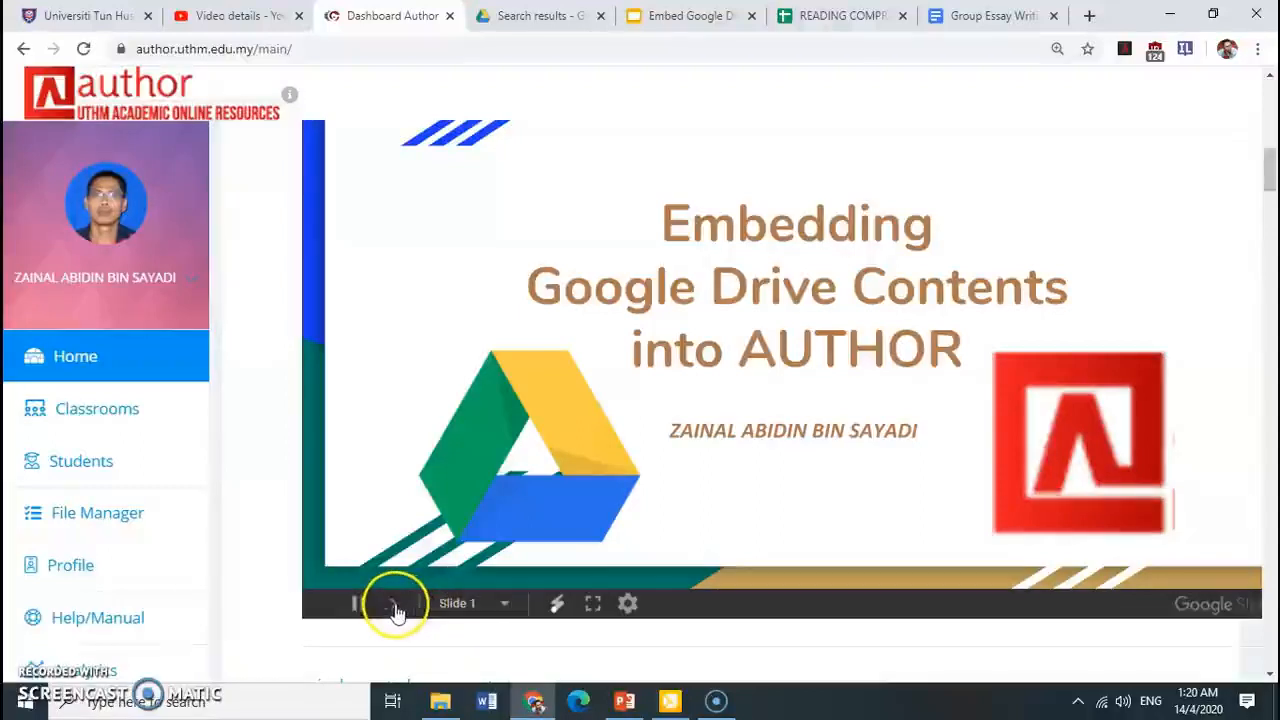
pyautogui.scroll(10, 397, 612)
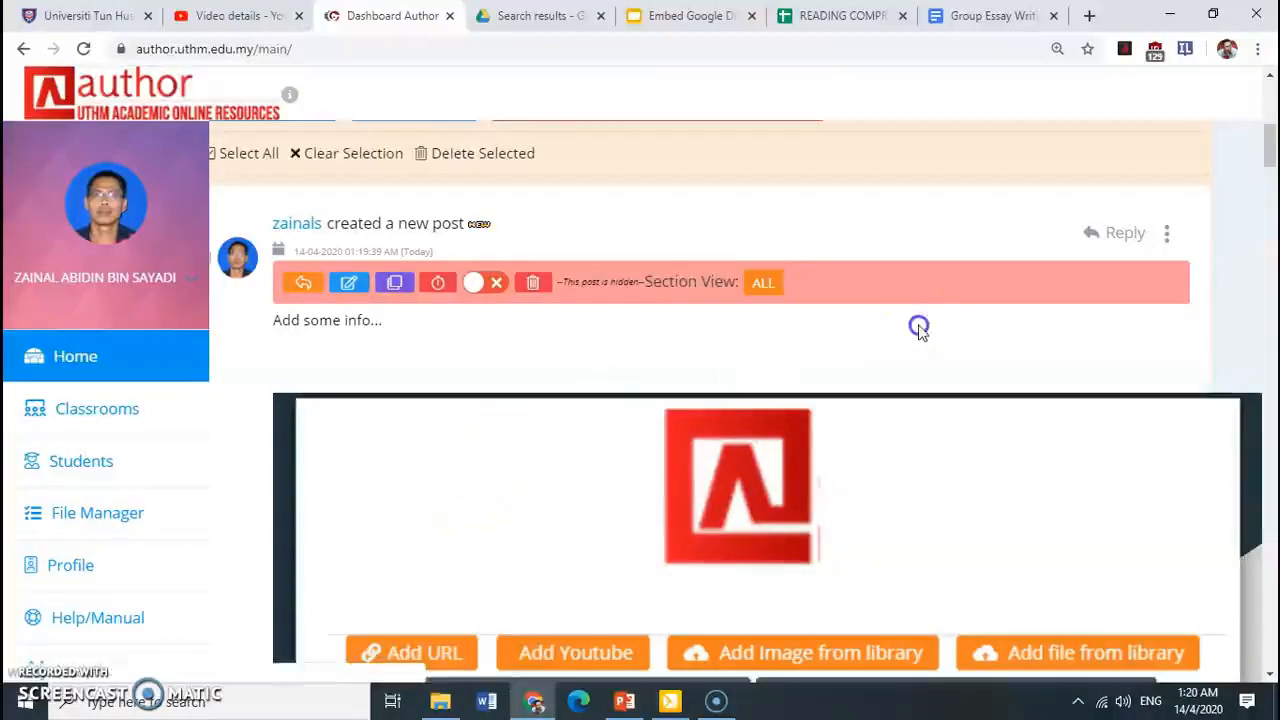
pyautogui.scroll(-6, 922, 342)
pyautogui.scroll(-3, 500, 420)
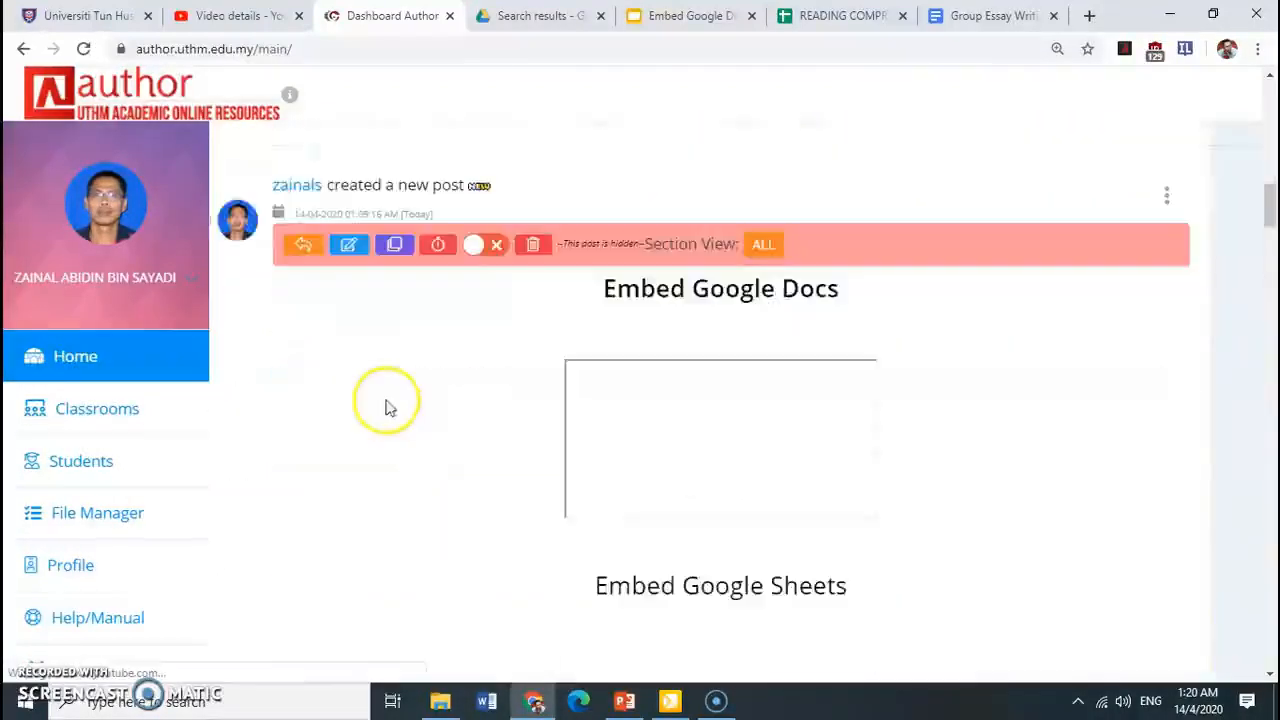
# Advance the embedded presentation in the new stream post through slides 4 and 5 and examine how they display
pyautogui.scroll(3, 465, 352)
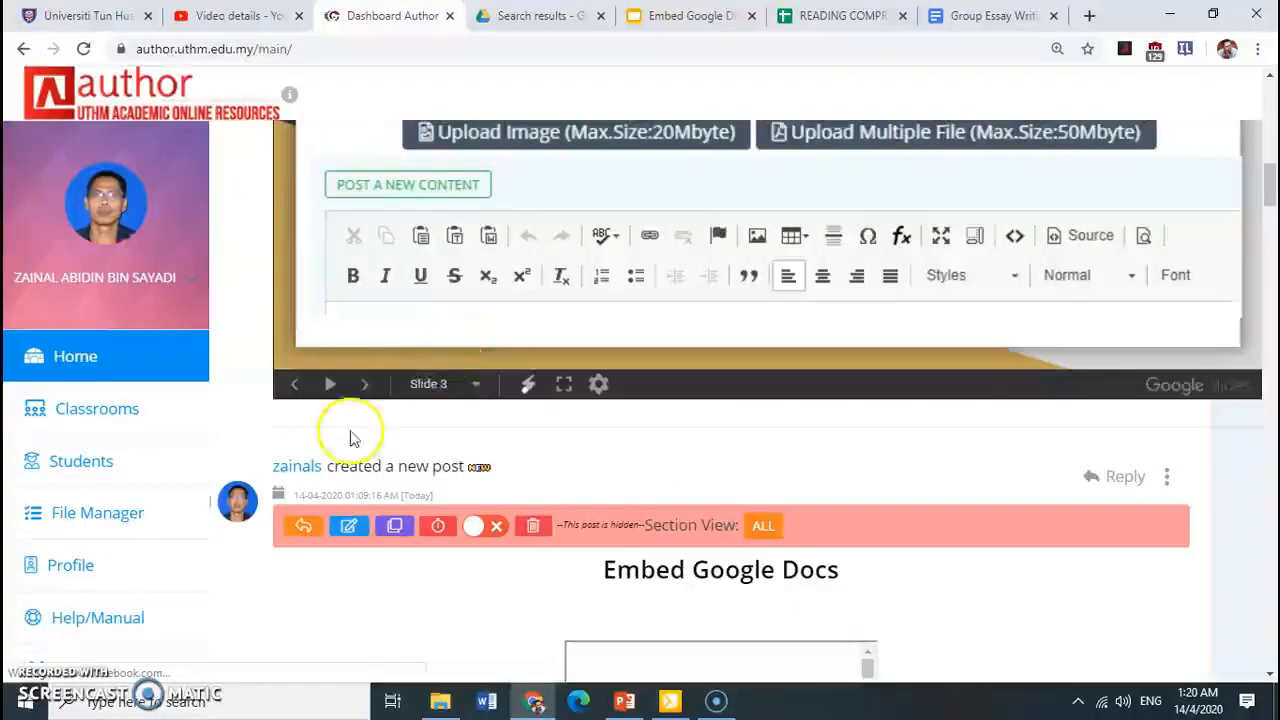
pyautogui.click(366, 386)
pyautogui.scroll(6, 366, 394)
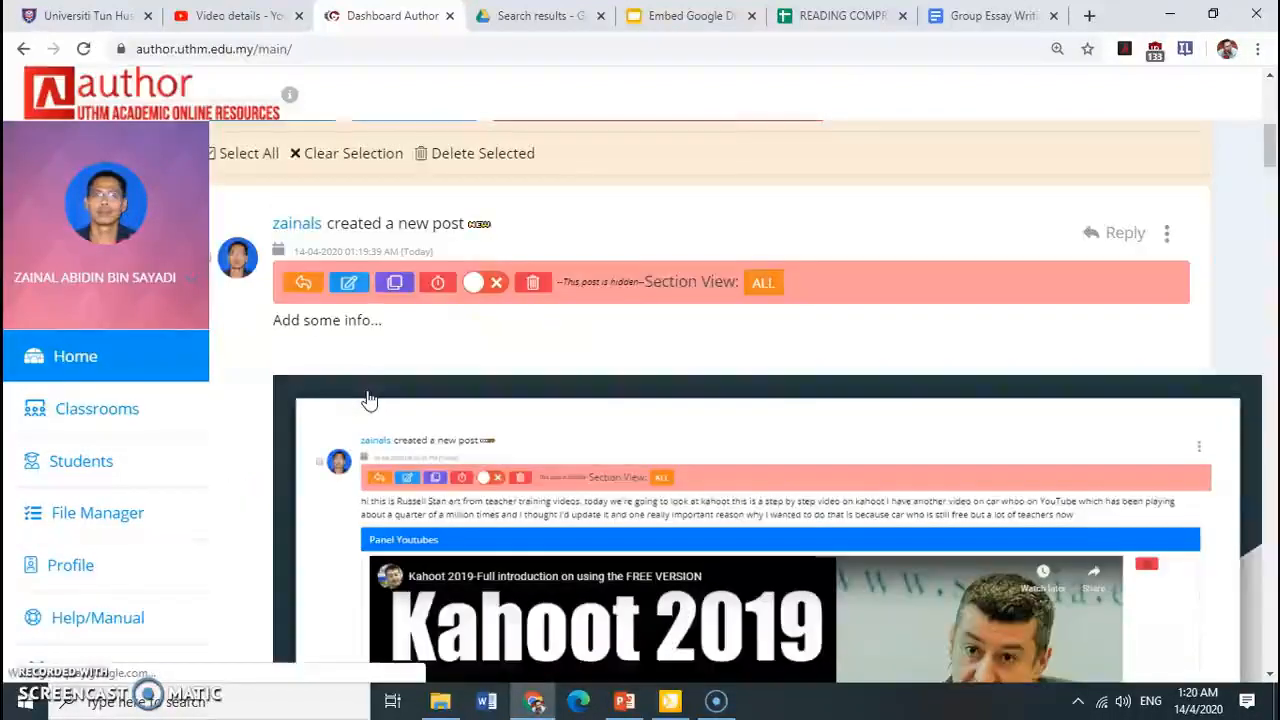
pyautogui.scroll(-4, 384, 440)
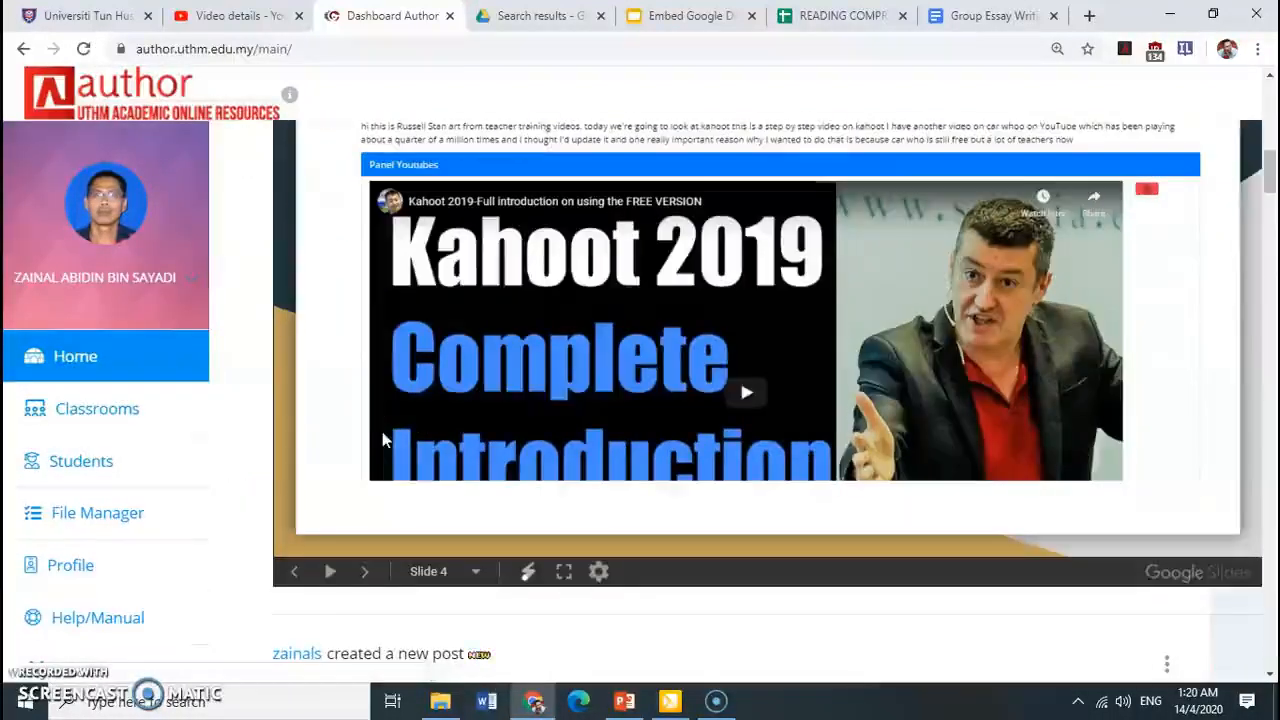
pyautogui.click(366, 571)
pyautogui.scroll(3, 363, 575)
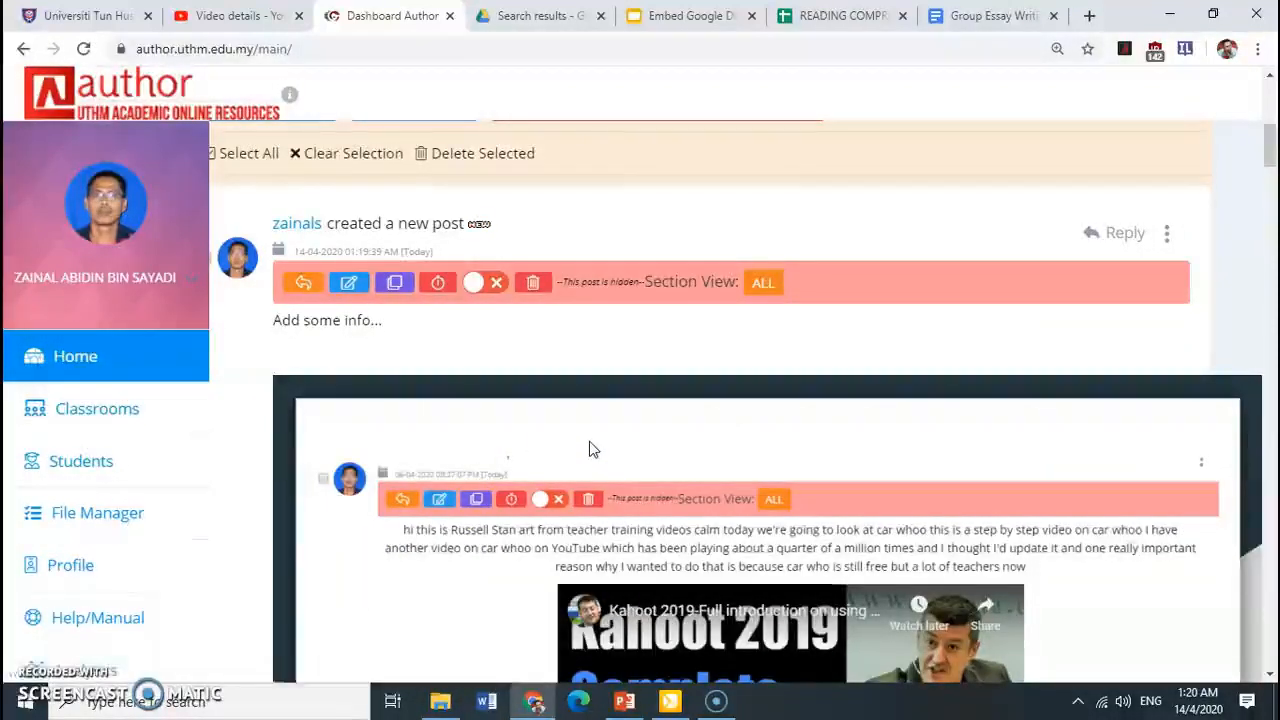
pyautogui.scroll(-1, 597, 457)
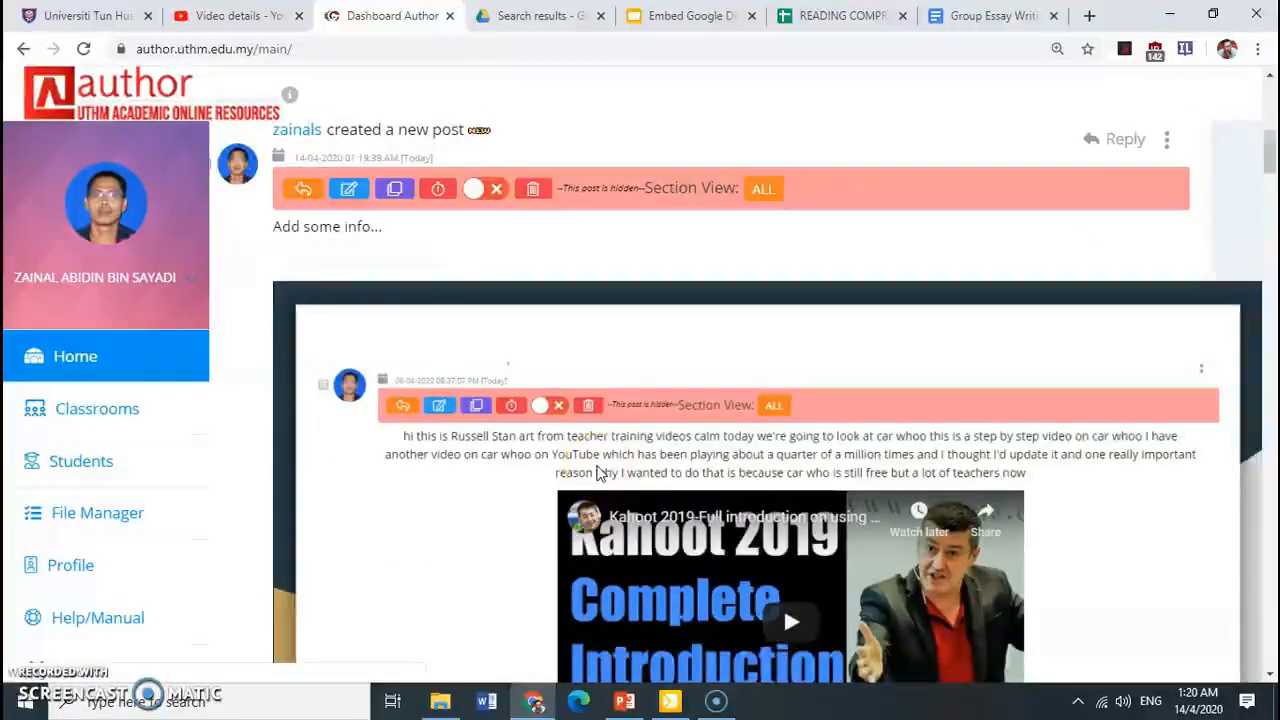
pyautogui.scroll(-2, 597, 472)
pyautogui.click(652, 484)
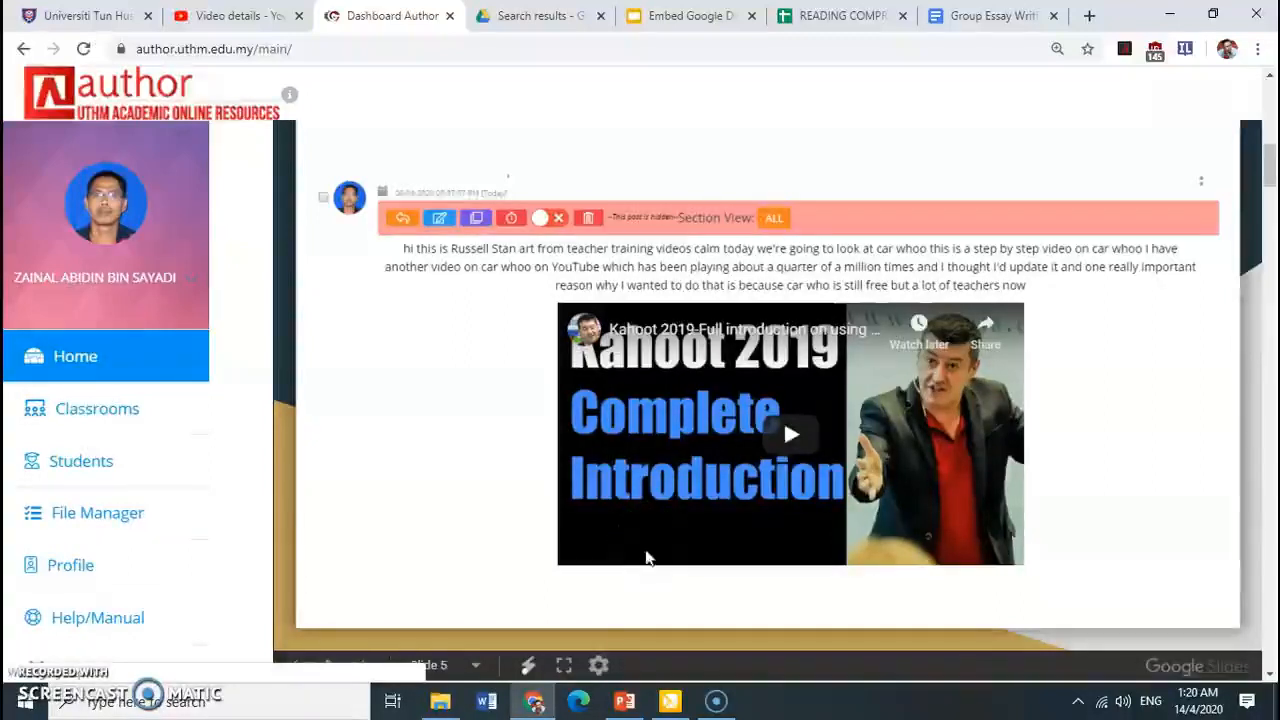
pyautogui.scroll(-2, 1266, 203)
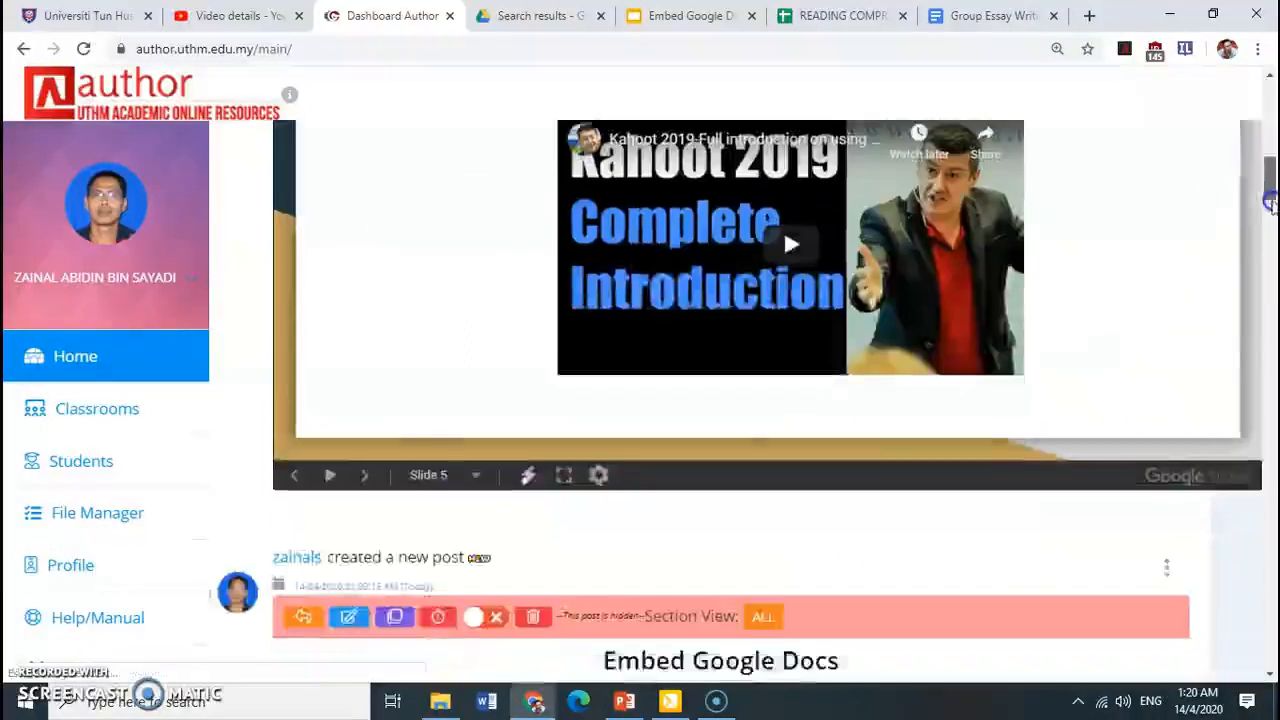
# Examine the Google Docs and Google Sheets embeds in the older stream post, including how the document scrolls inside its frame
pyautogui.moveTo(1270, 203); pyautogui.dragTo(1270, 257)
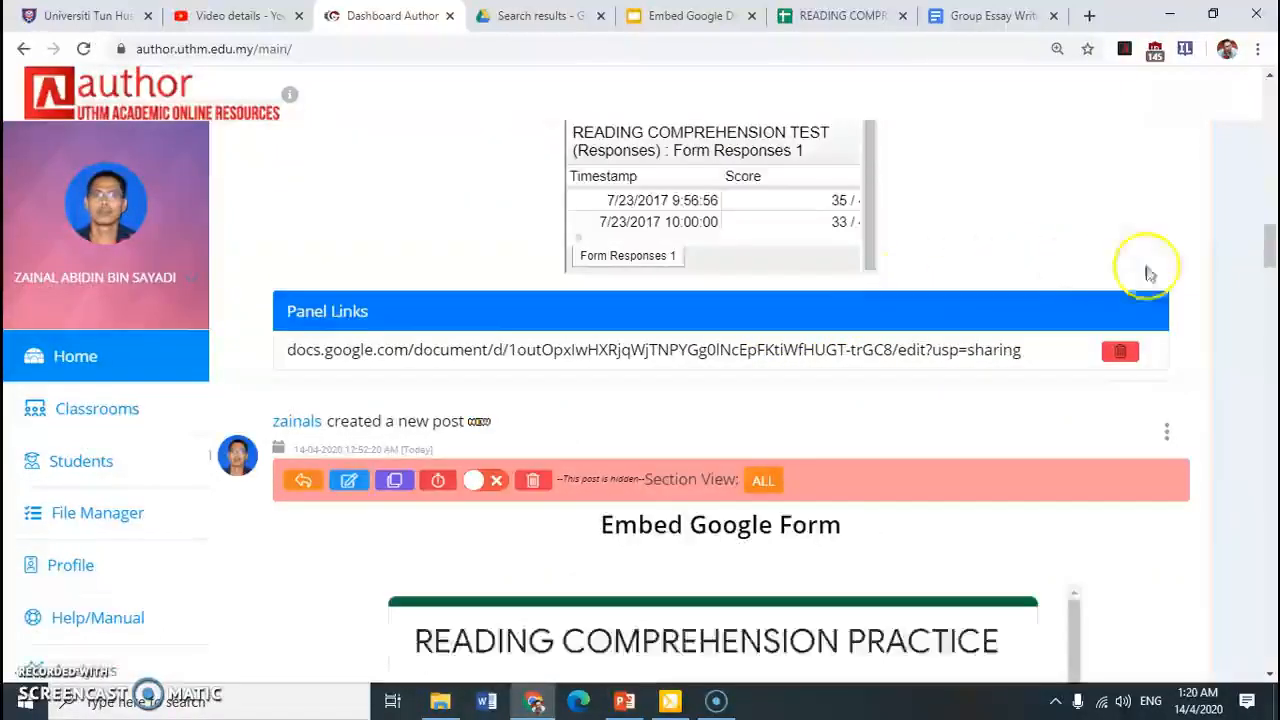
pyautogui.moveTo(1266, 250); pyautogui.dragTo(1270, 228)
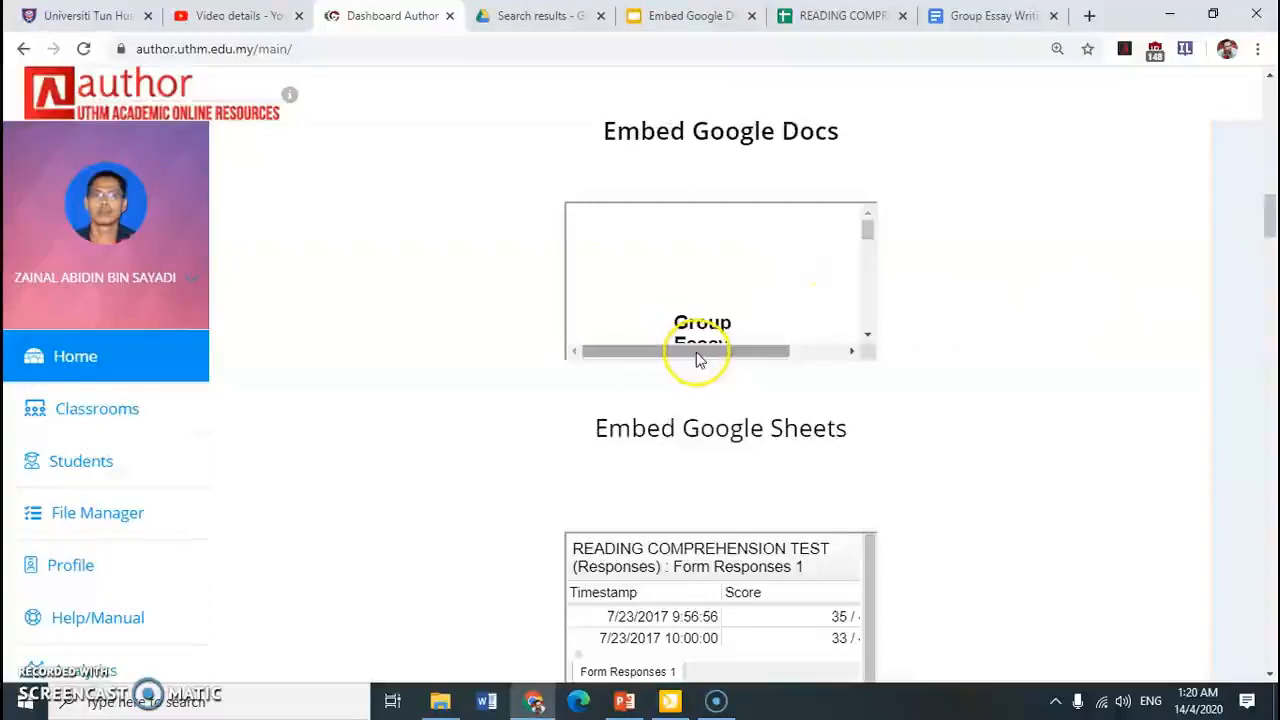
pyautogui.moveTo(699, 360); pyautogui.dragTo(652, 350)
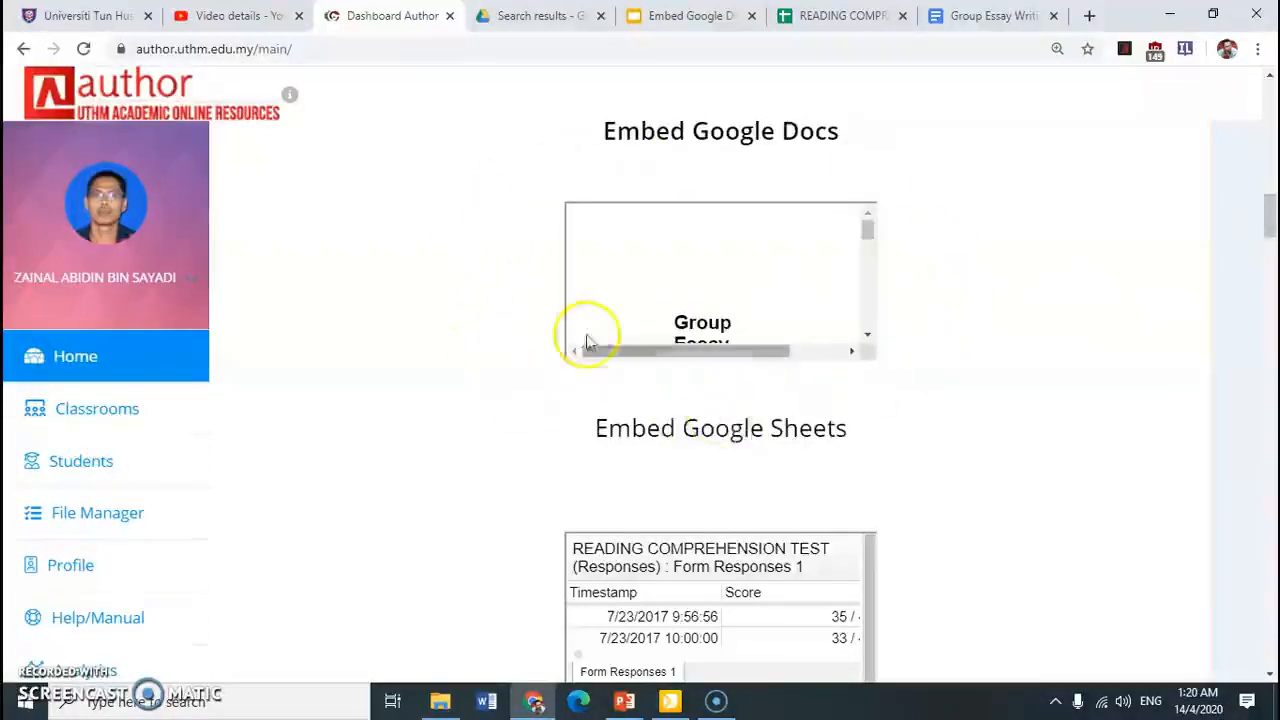
pyautogui.moveTo(871, 238); pyautogui.dragTo(874, 300)
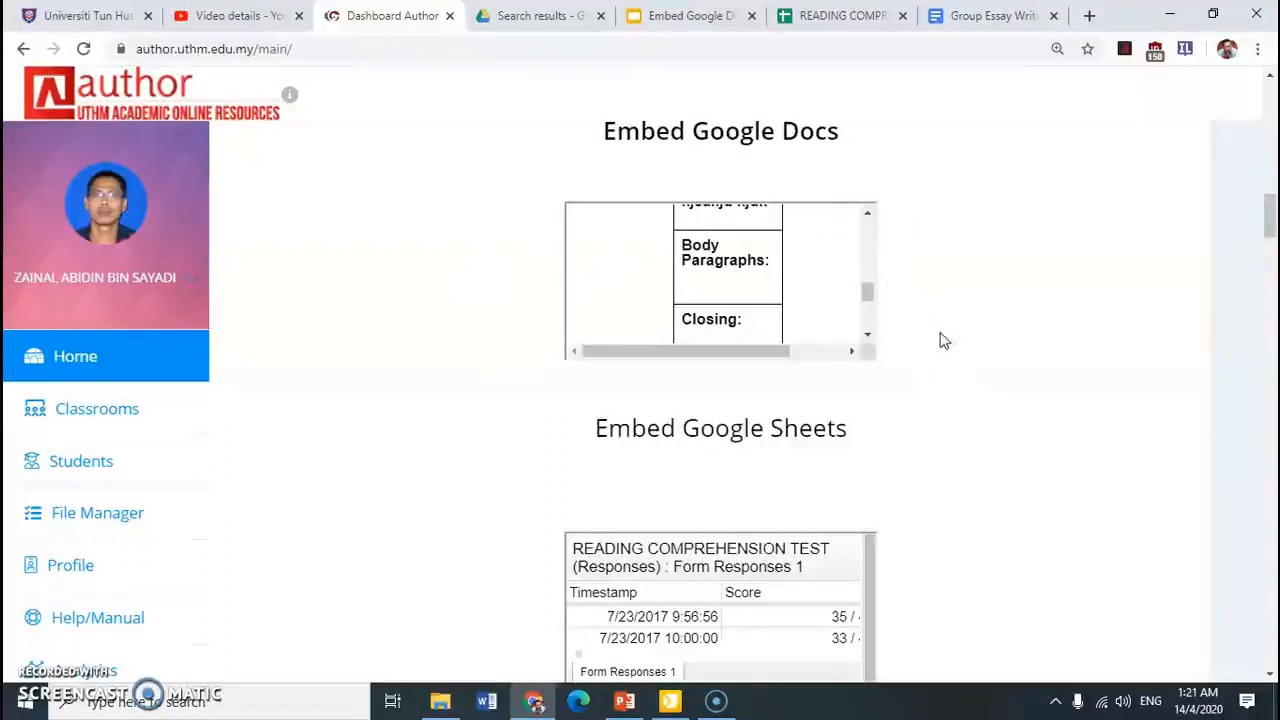
pyautogui.scroll(-1, 940, 340)
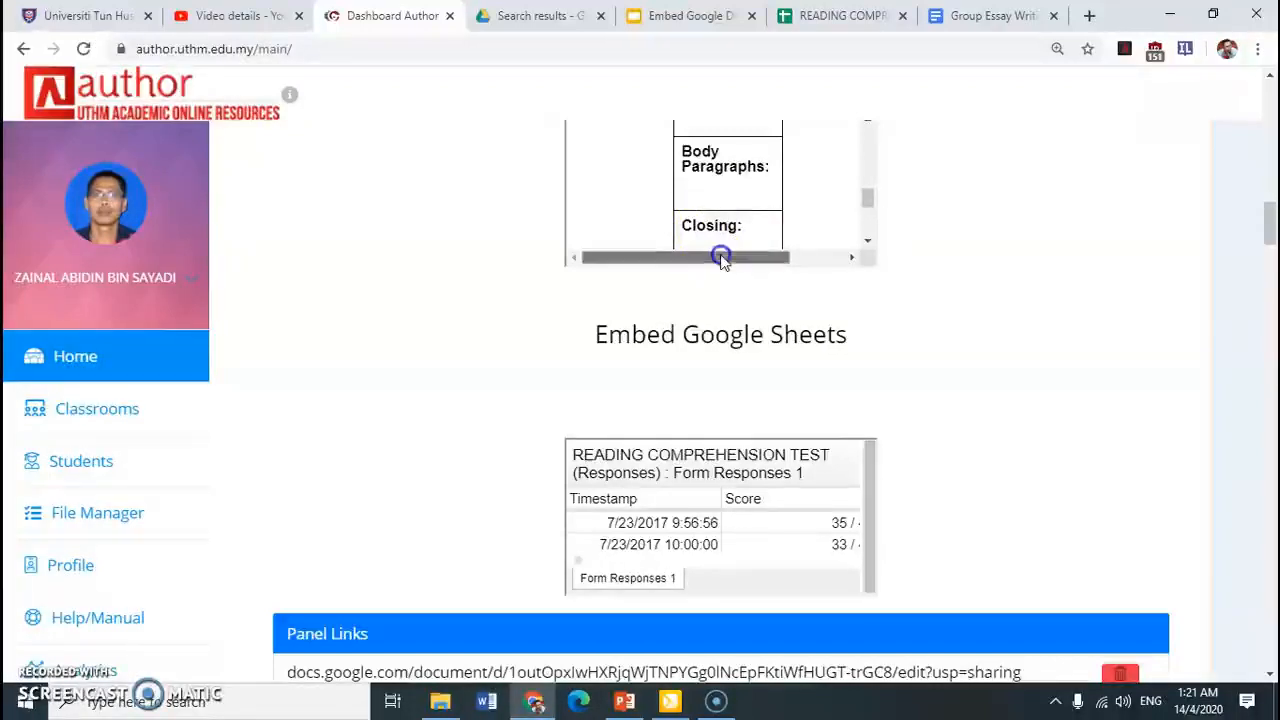
pyautogui.moveTo(722, 258)
pyautogui.mouseDown()
pyautogui.moveTo(749, 257)
pyautogui.moveTo(726, 258)
pyautogui.mouseUp()
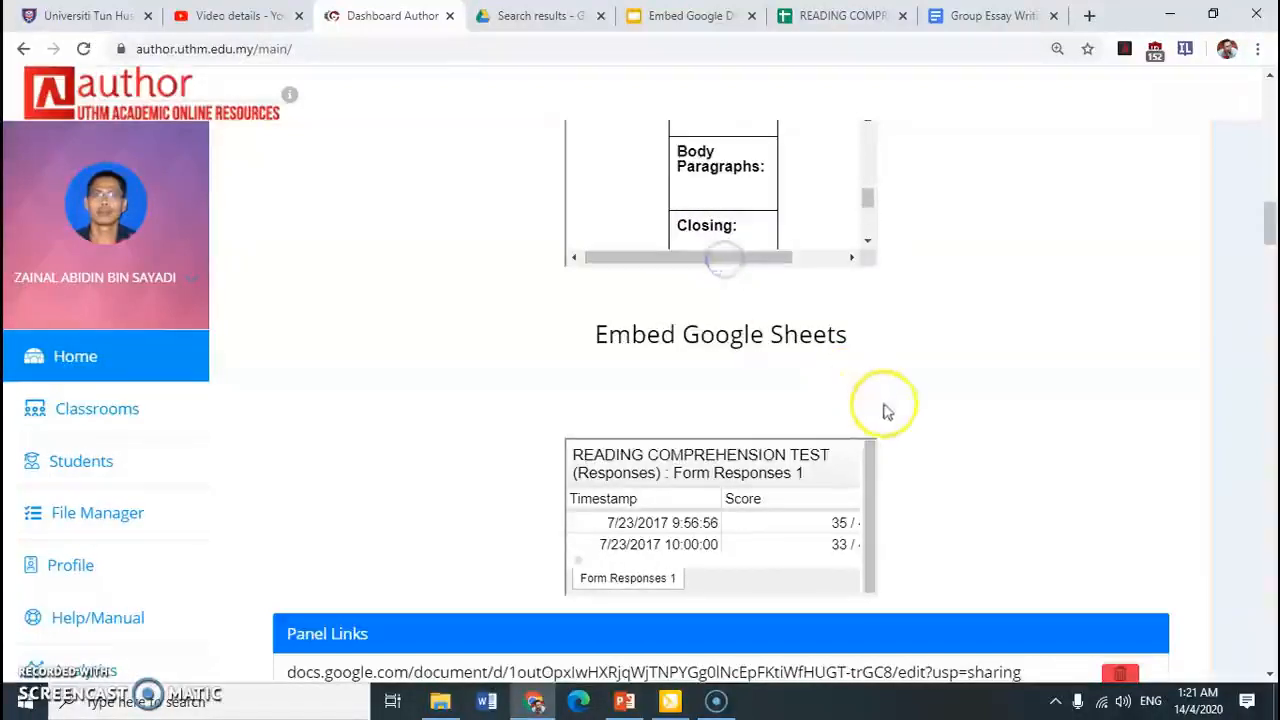
pyautogui.click(888, 408)
pyautogui.scroll(-1, 815, 378)
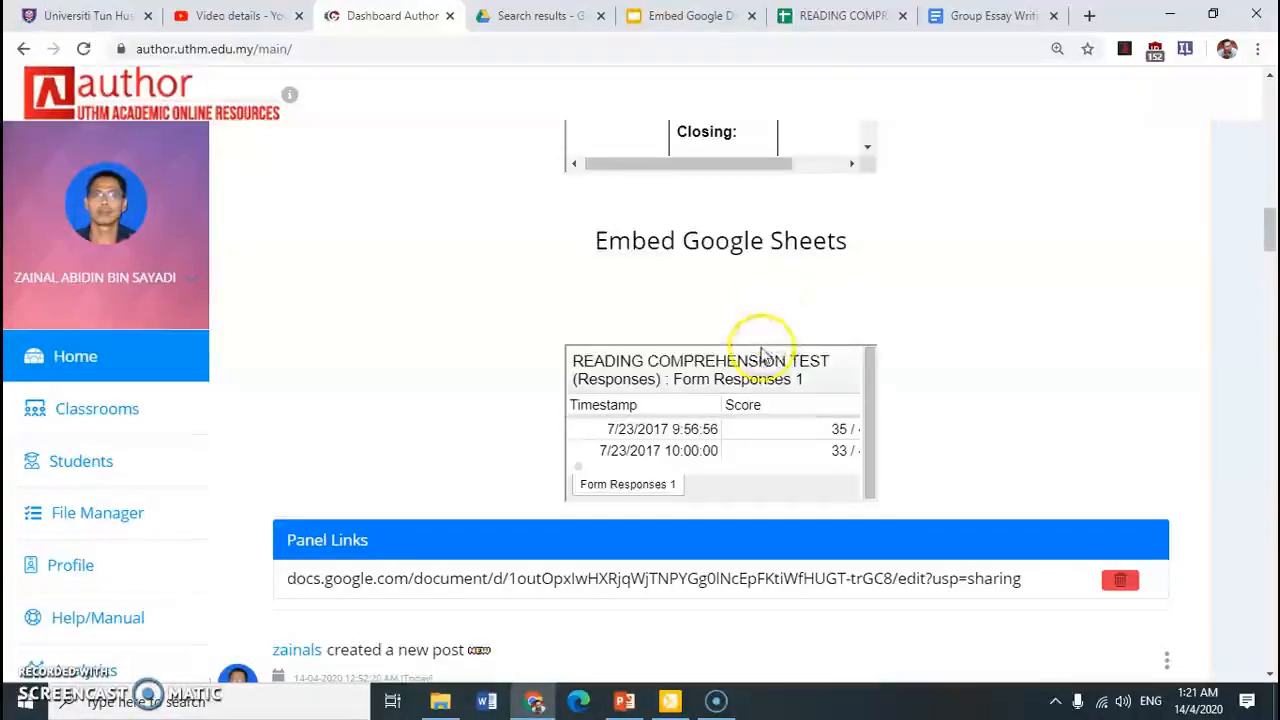
# Open the Google Docs link listed under the embedded sheet and examine the Group Essay Writing (Draft) document
pyautogui.click(437, 588)
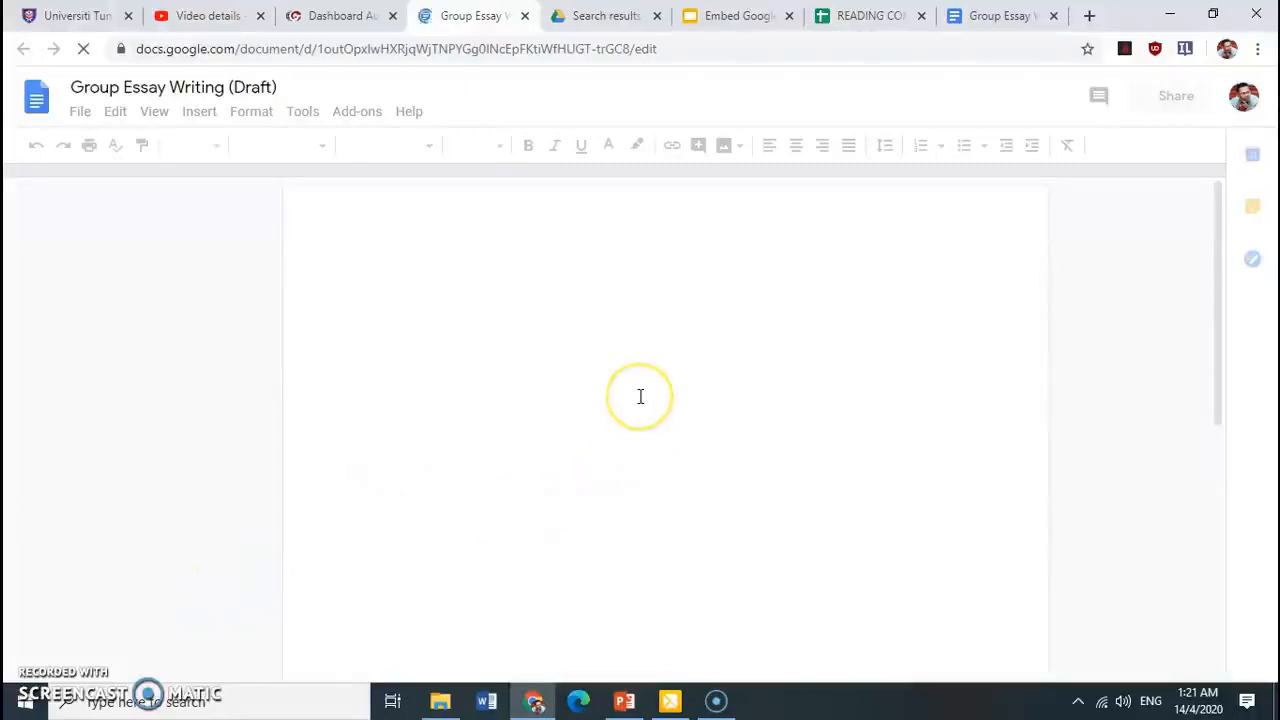
pyautogui.scroll(-5, 645, 394)
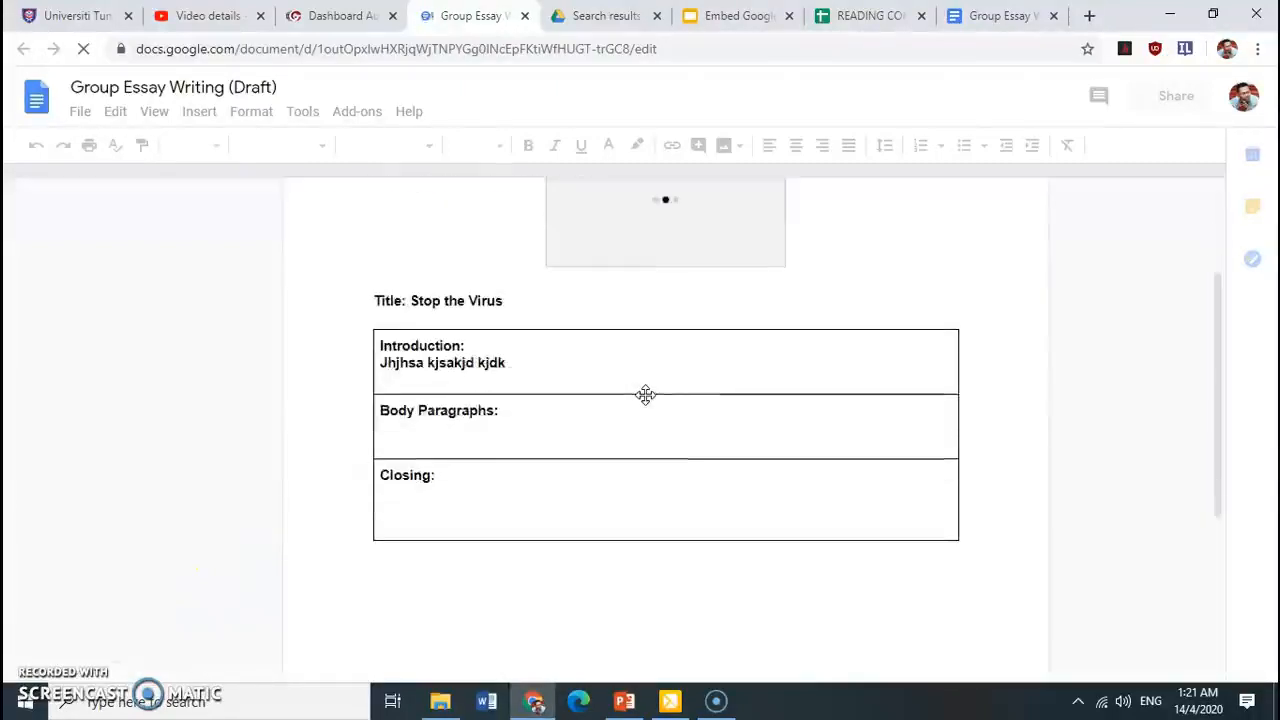
pyautogui.click(544, 420)
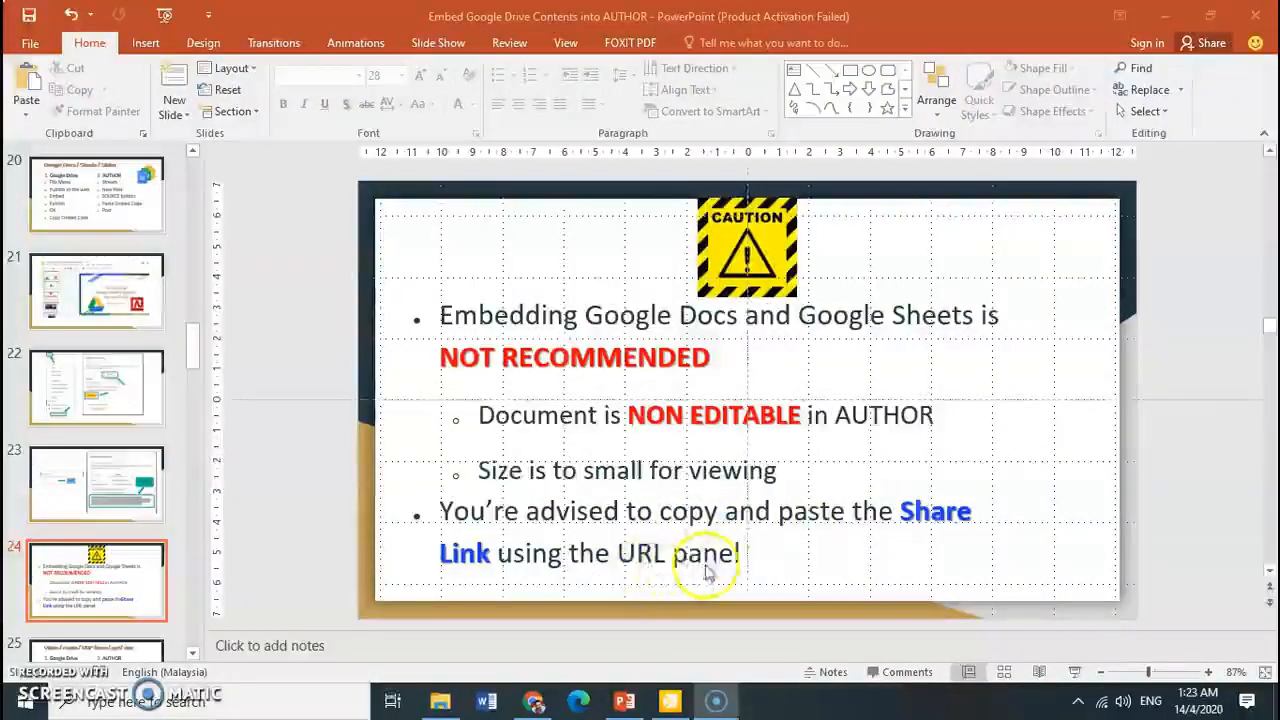
# Switch from PowerPoint to the browser and return to the AUTHOR dashboard to review the post with the Sheets embed
pyautogui.click(533, 701)
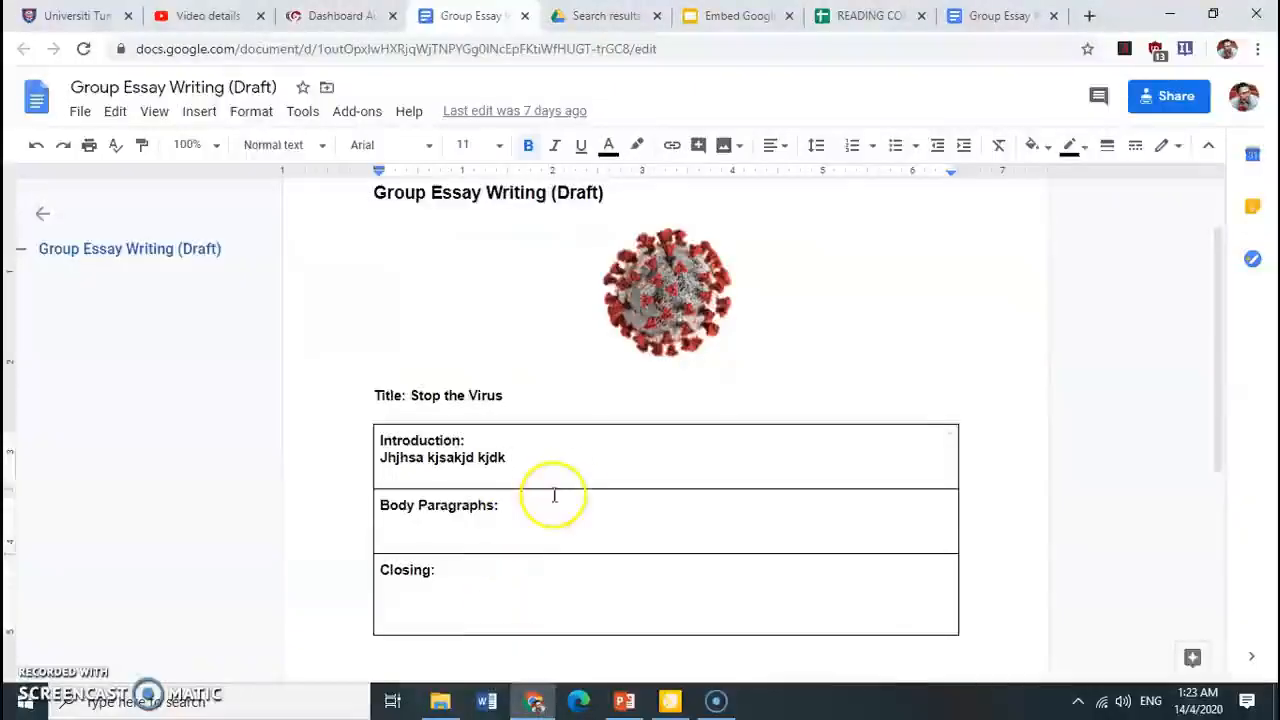
pyautogui.click(320, 16)
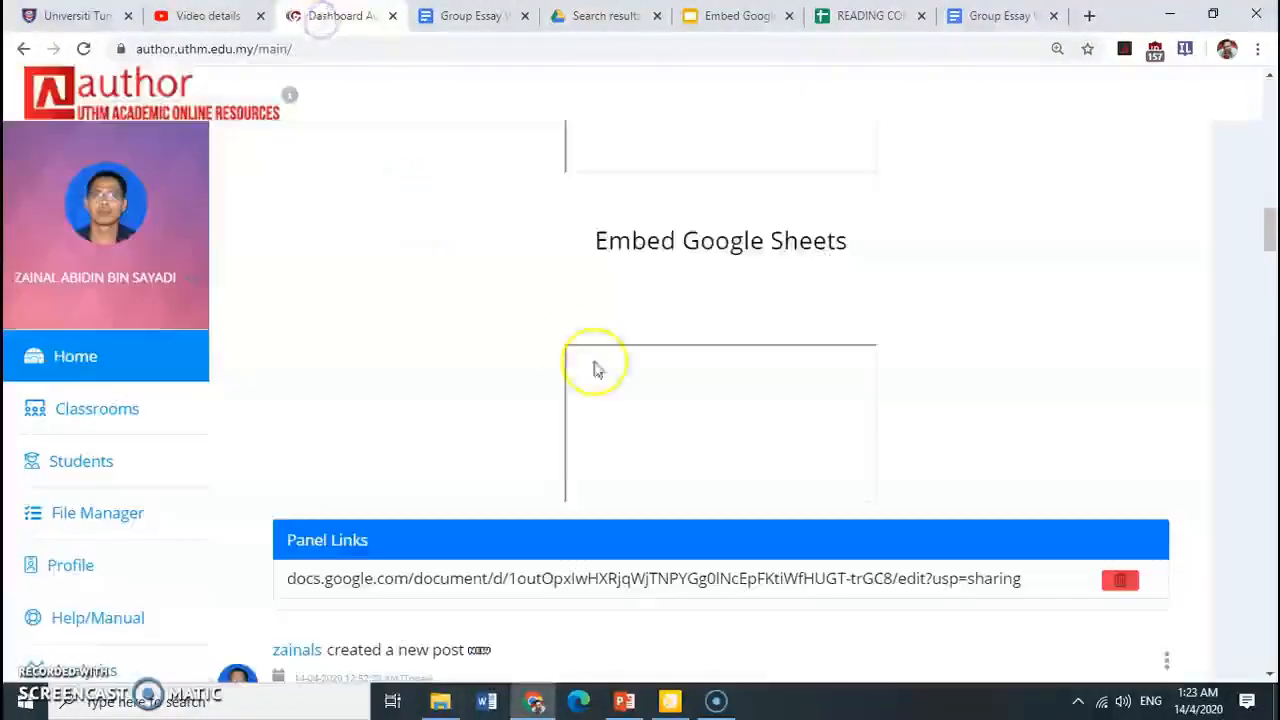
pyautogui.scroll(-2, 451, 413)
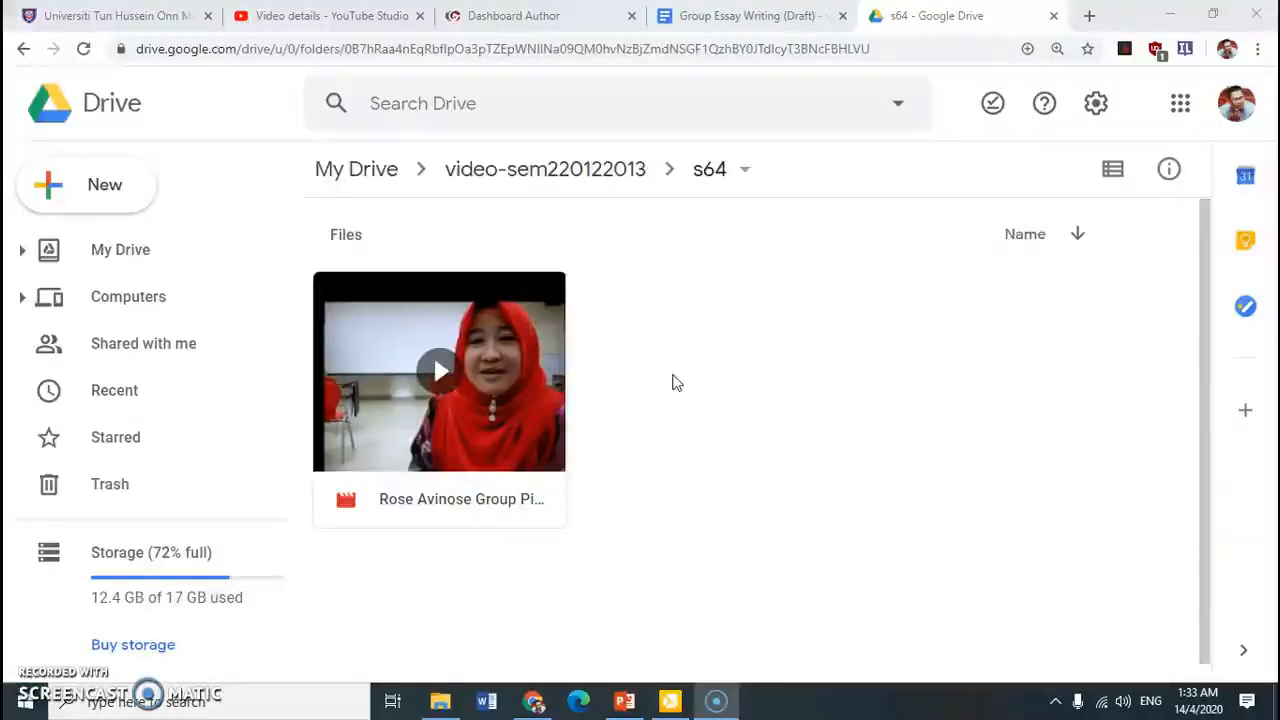
# Preview the Jelly Project 2013 video from the s64 Drive folder, pause its playback and close the preview
pyautogui.click(517, 375)
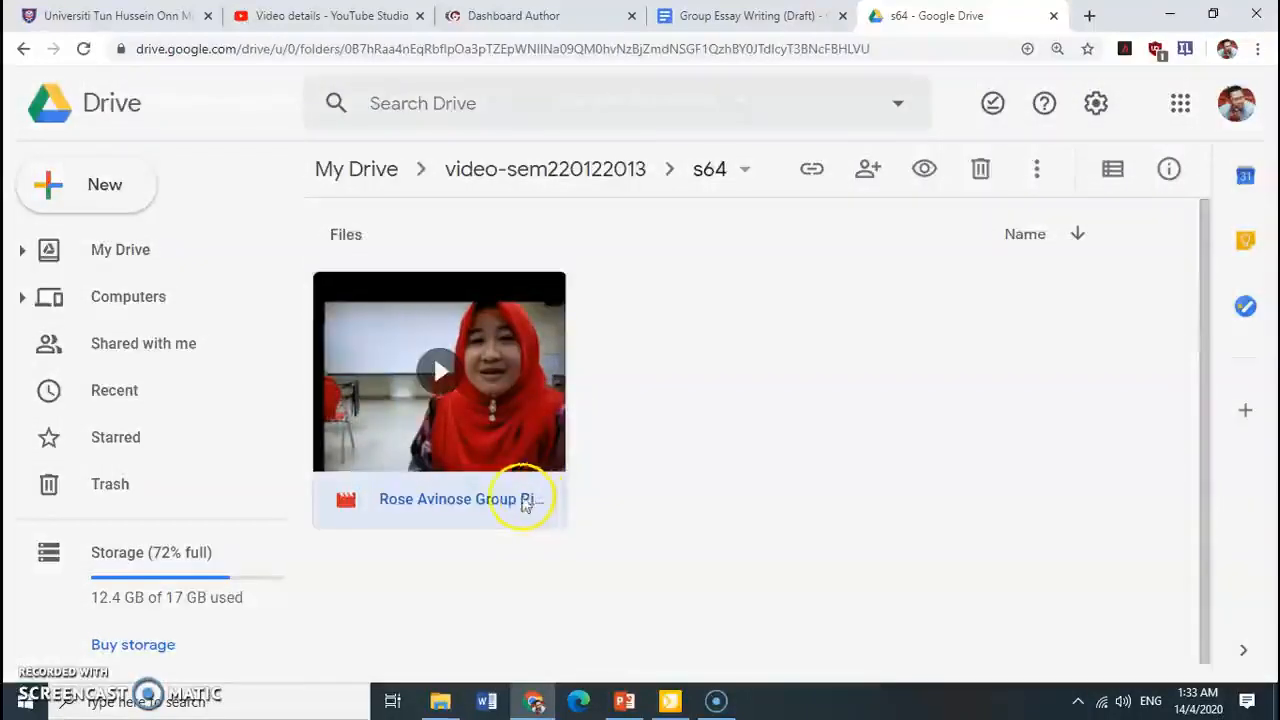
pyautogui.doubleClick(515, 503)
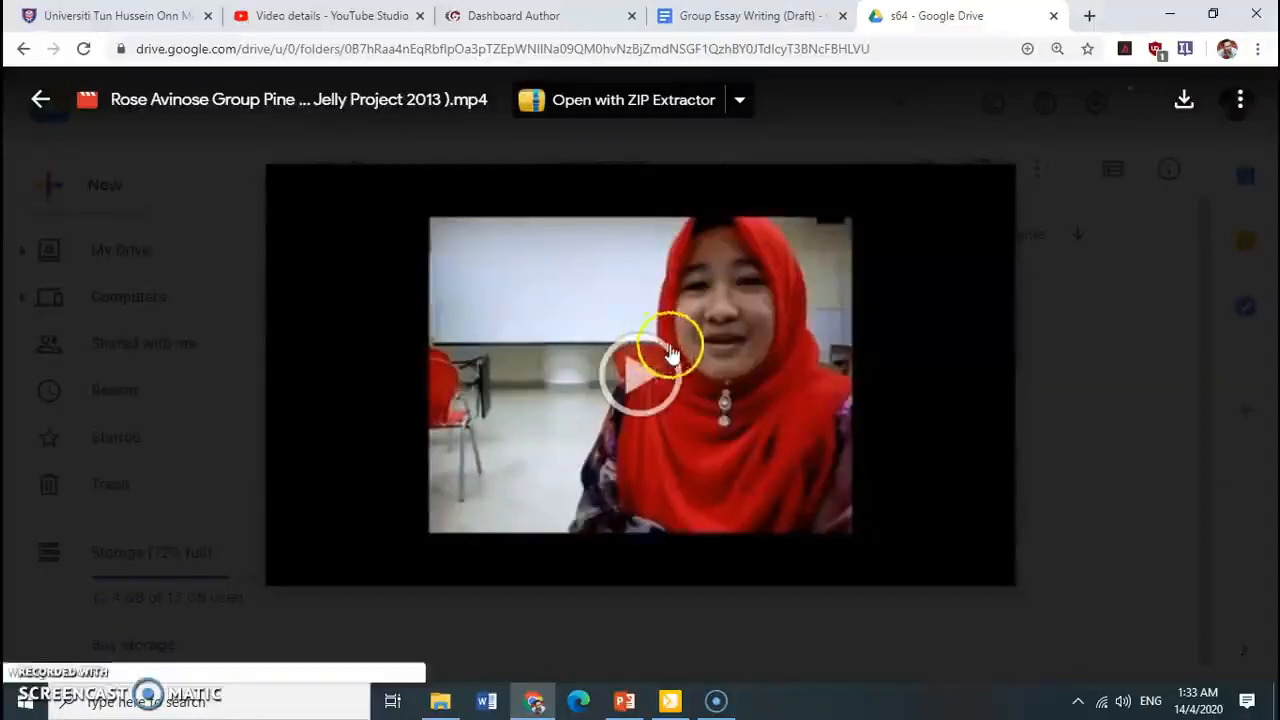
pyautogui.click(638, 388)
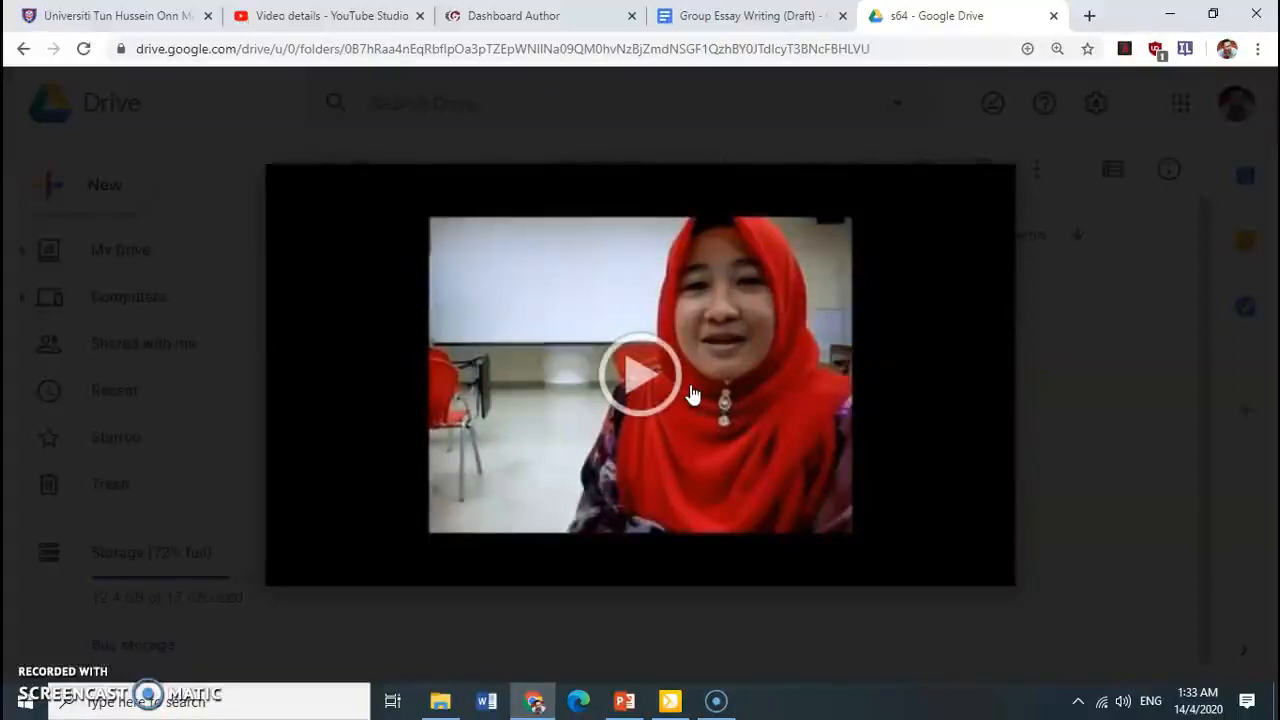
pyautogui.click(692, 395)
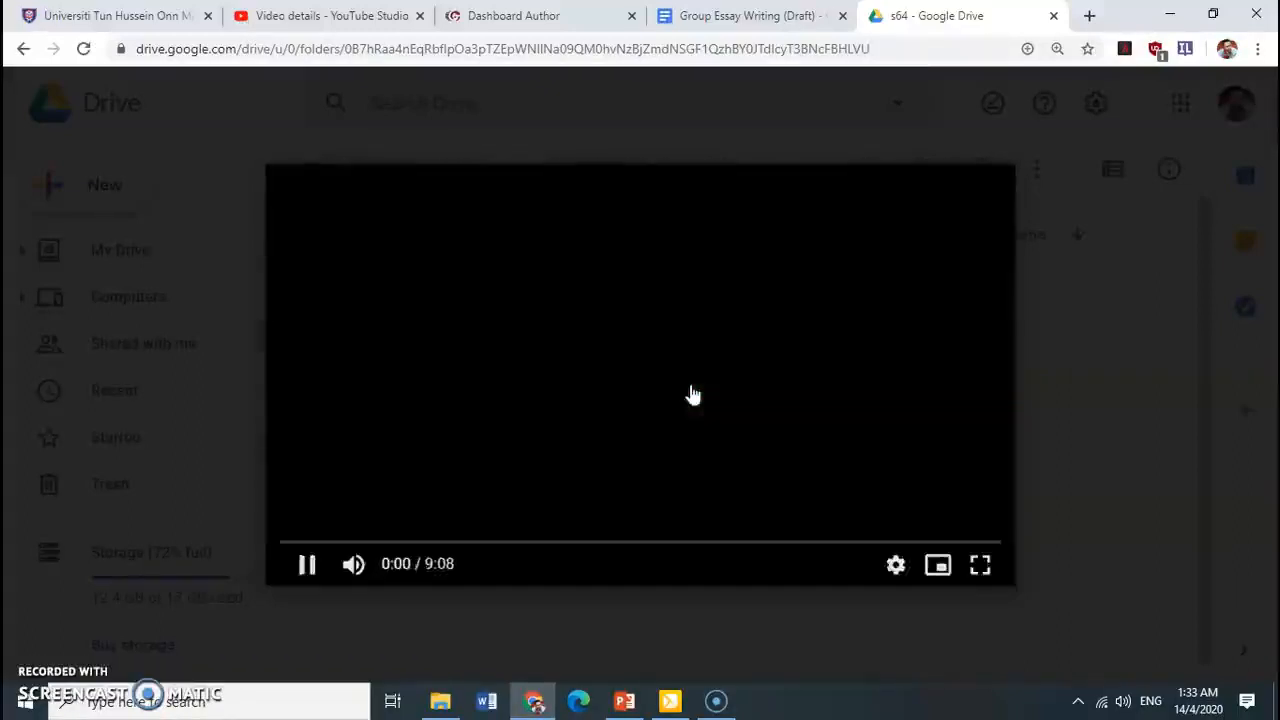
pyautogui.click(316, 569)
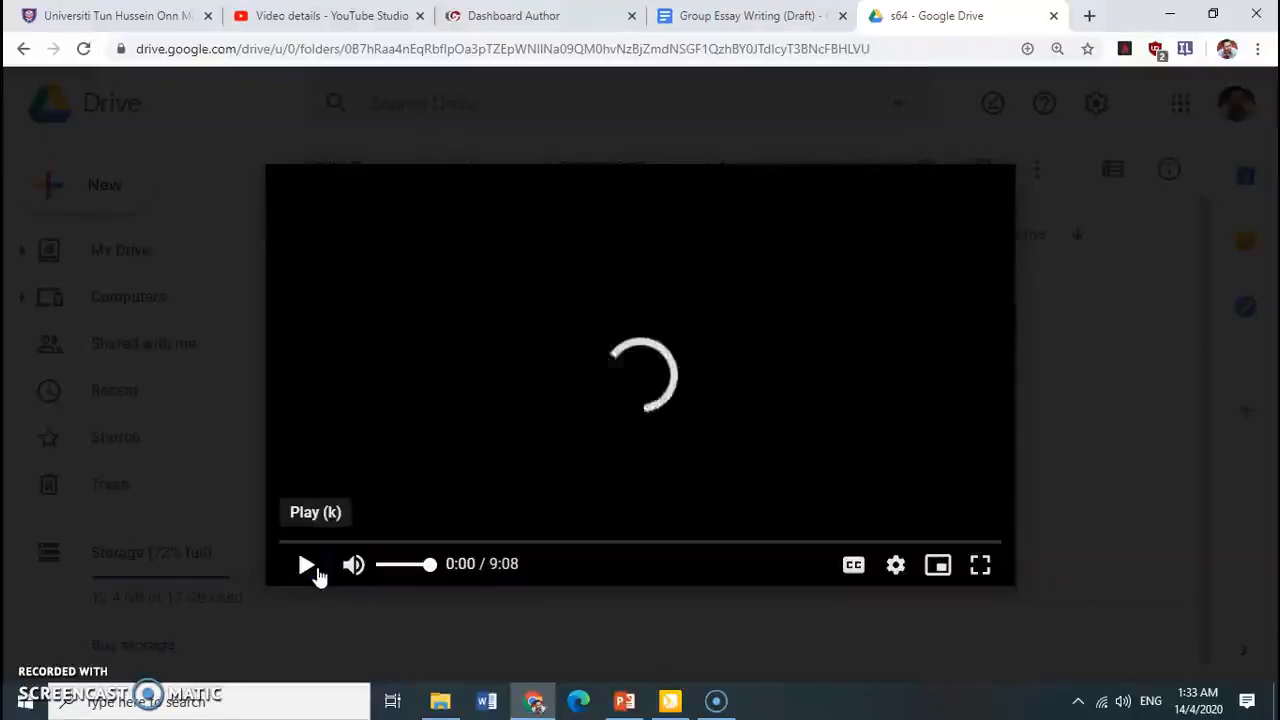
pyautogui.click(316, 569)
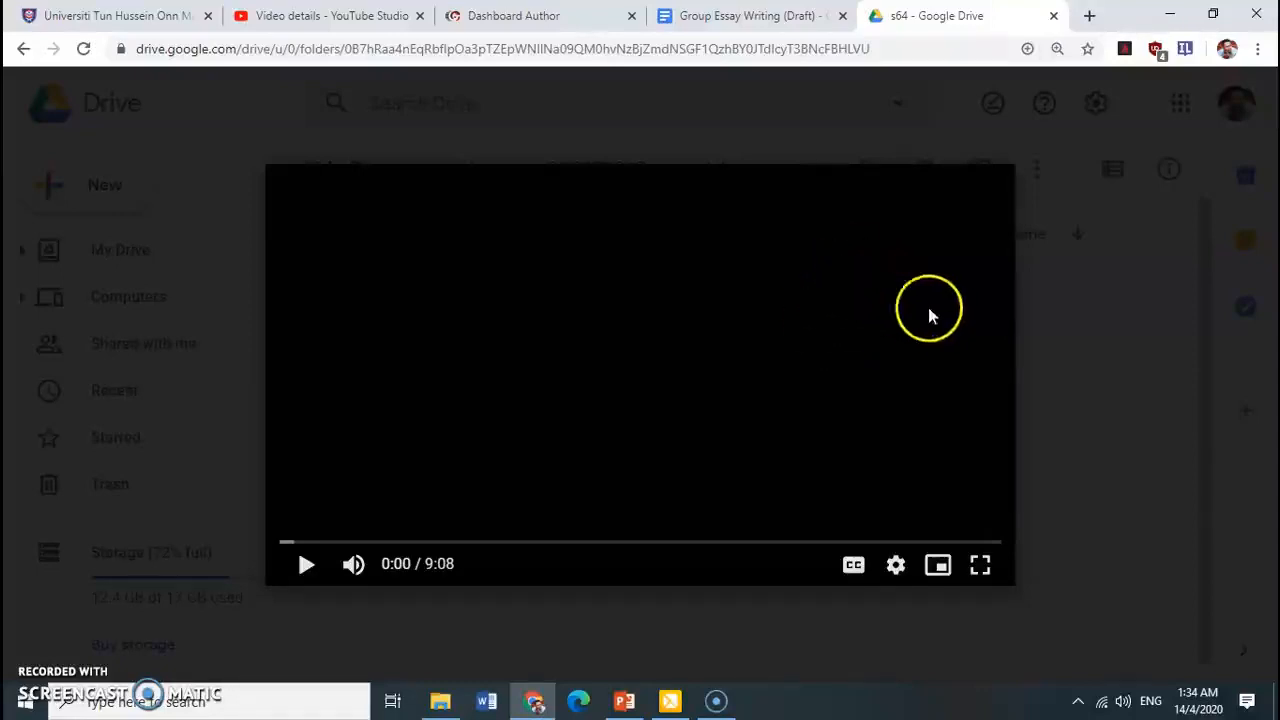
pyautogui.click(1093, 309)
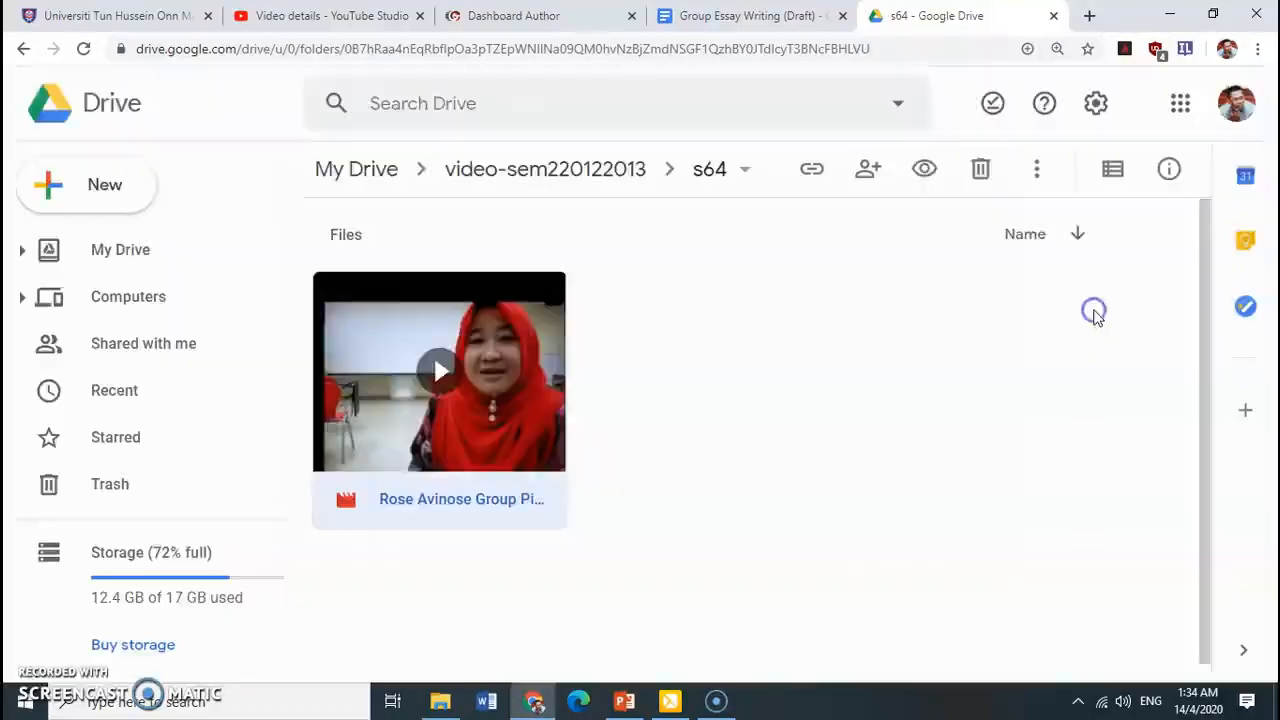
# Reopen the Jelly Project 2013 video, pause it and get a shareable link for it
pyautogui.doubleClick(538, 392)
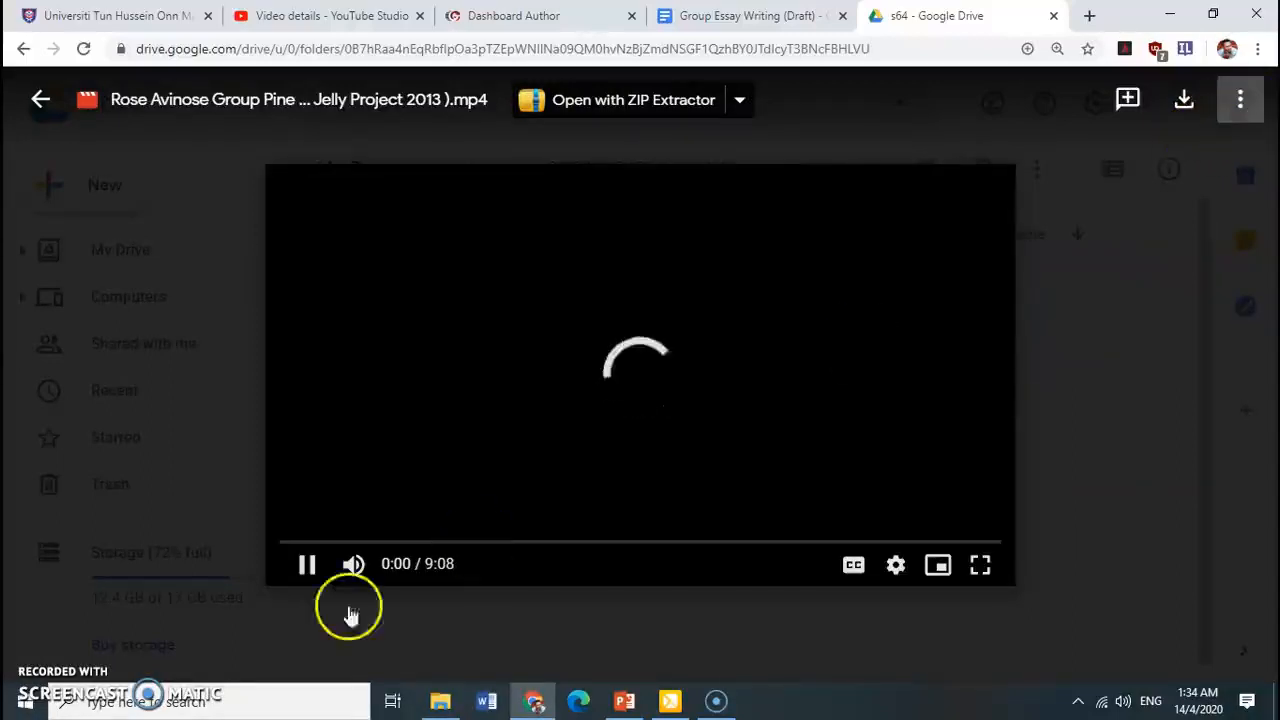
pyautogui.click(307, 565)
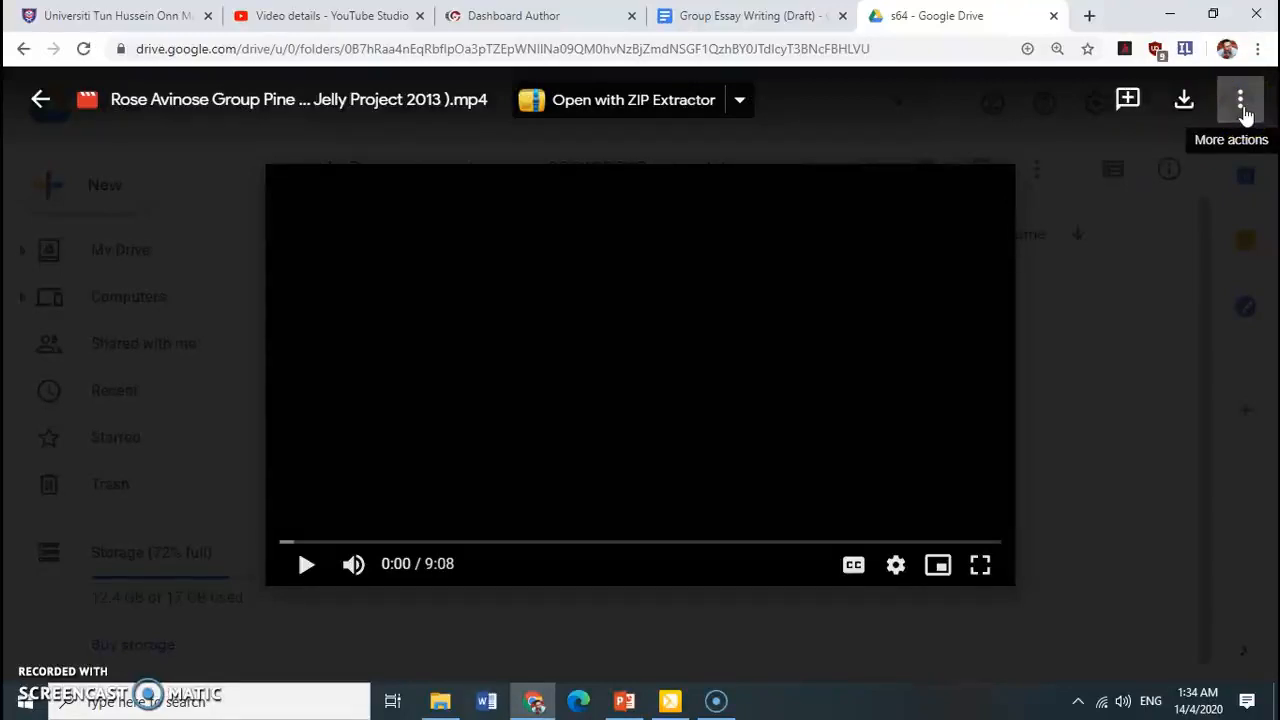
pyautogui.click(1241, 101)
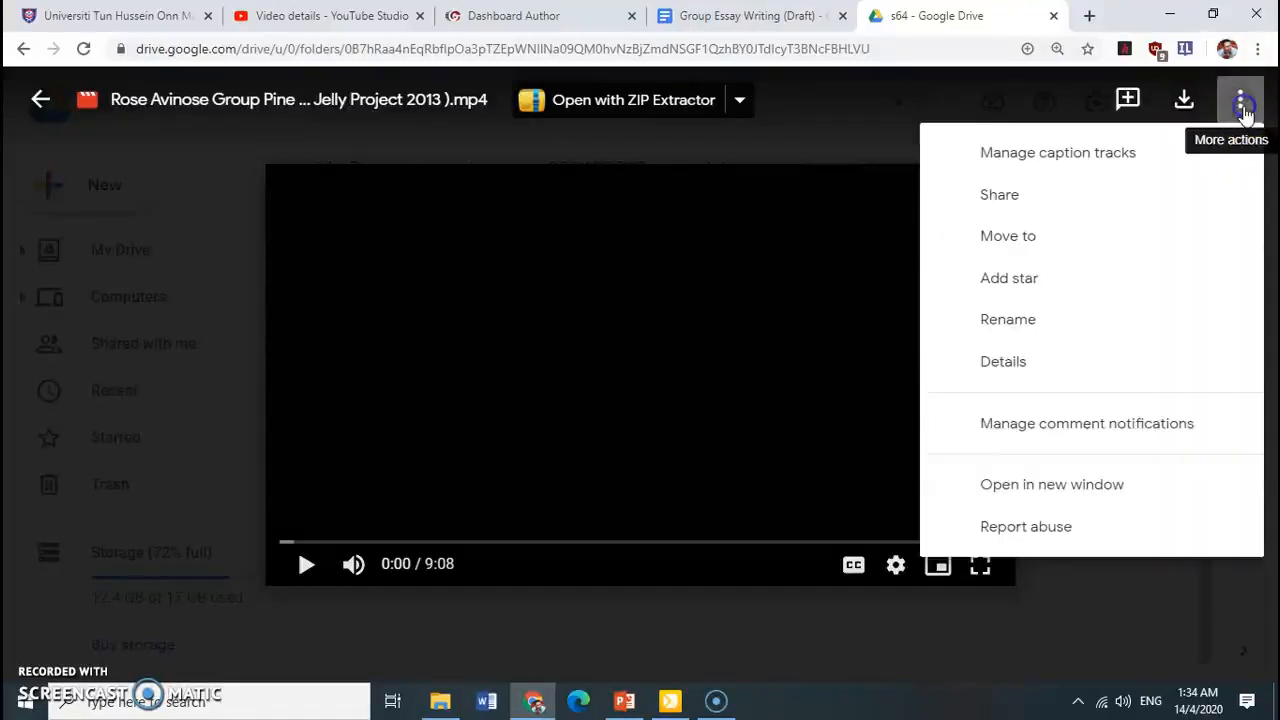
pyautogui.click(1000, 196)
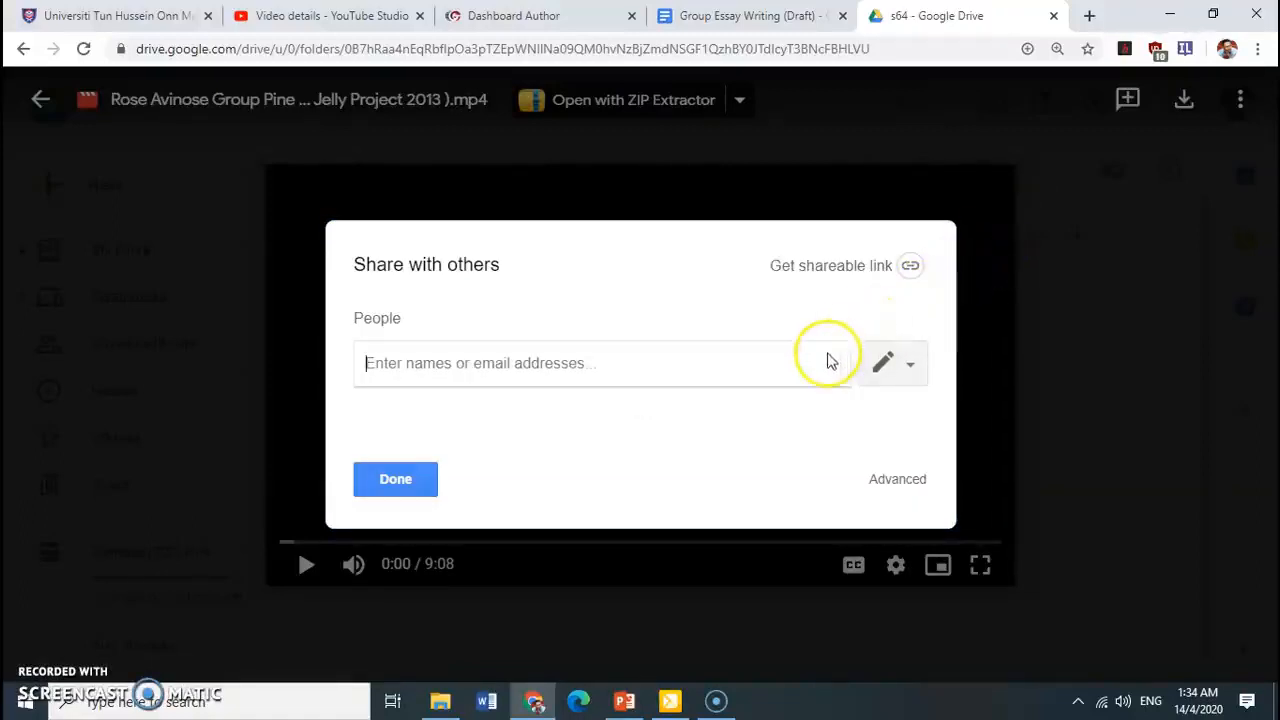
pyautogui.click(905, 276)
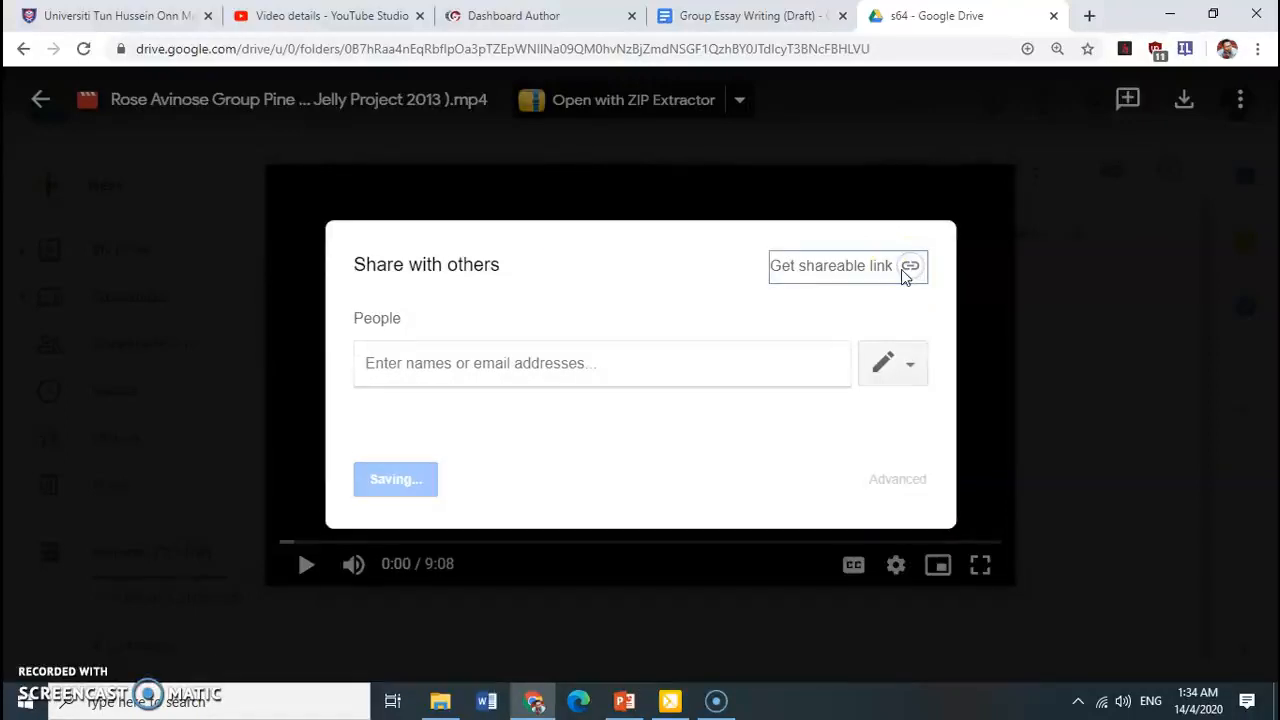
pyautogui.click(870, 283)
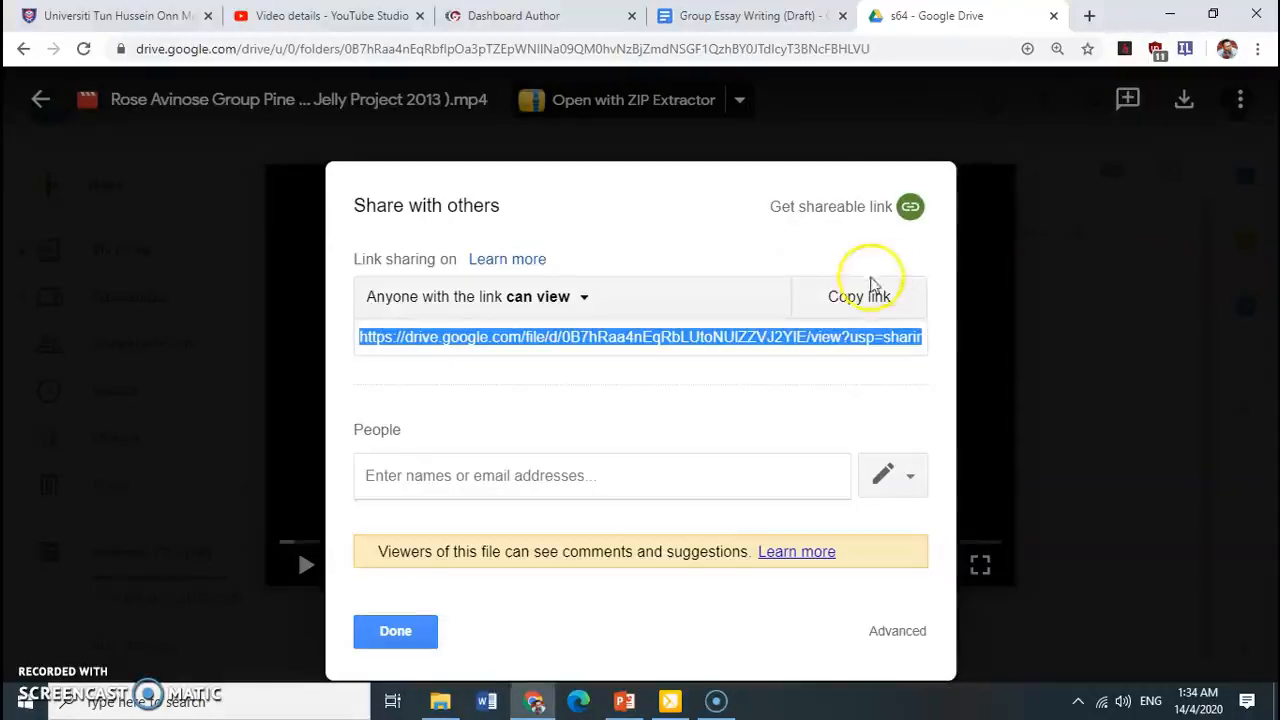
# Set the video's link access to "Anyone with the link can view" and finish the sharing settings
pyautogui.click(580, 306)
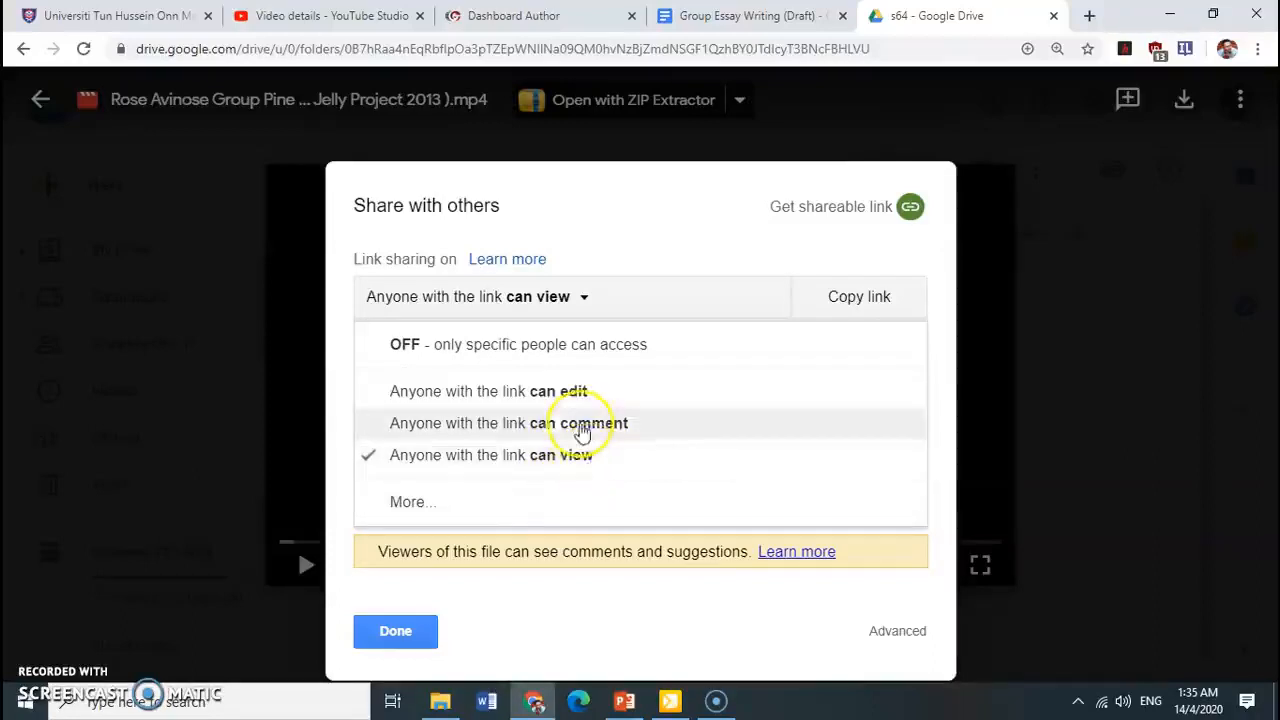
pyautogui.click(538, 460)
pyautogui.click(414, 630)
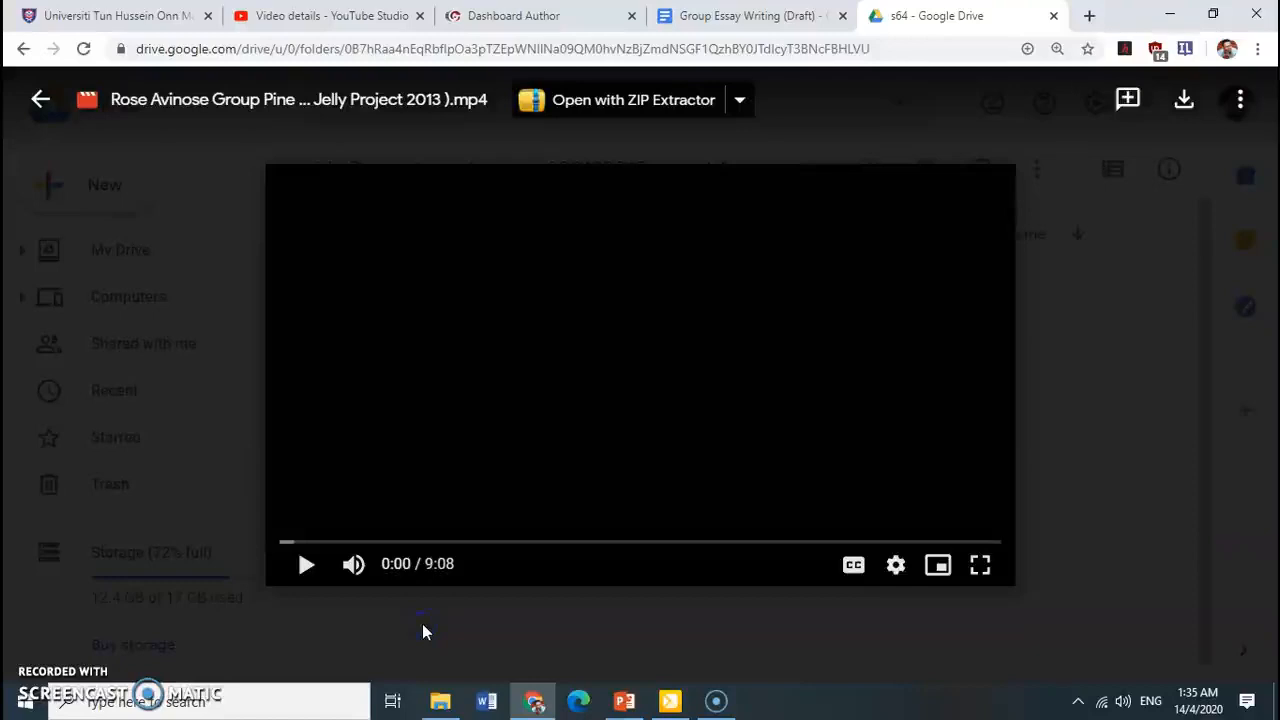
# Show the additional actions available for the previewed Jelly Project 2013 video
pyautogui.click(1051, 463)
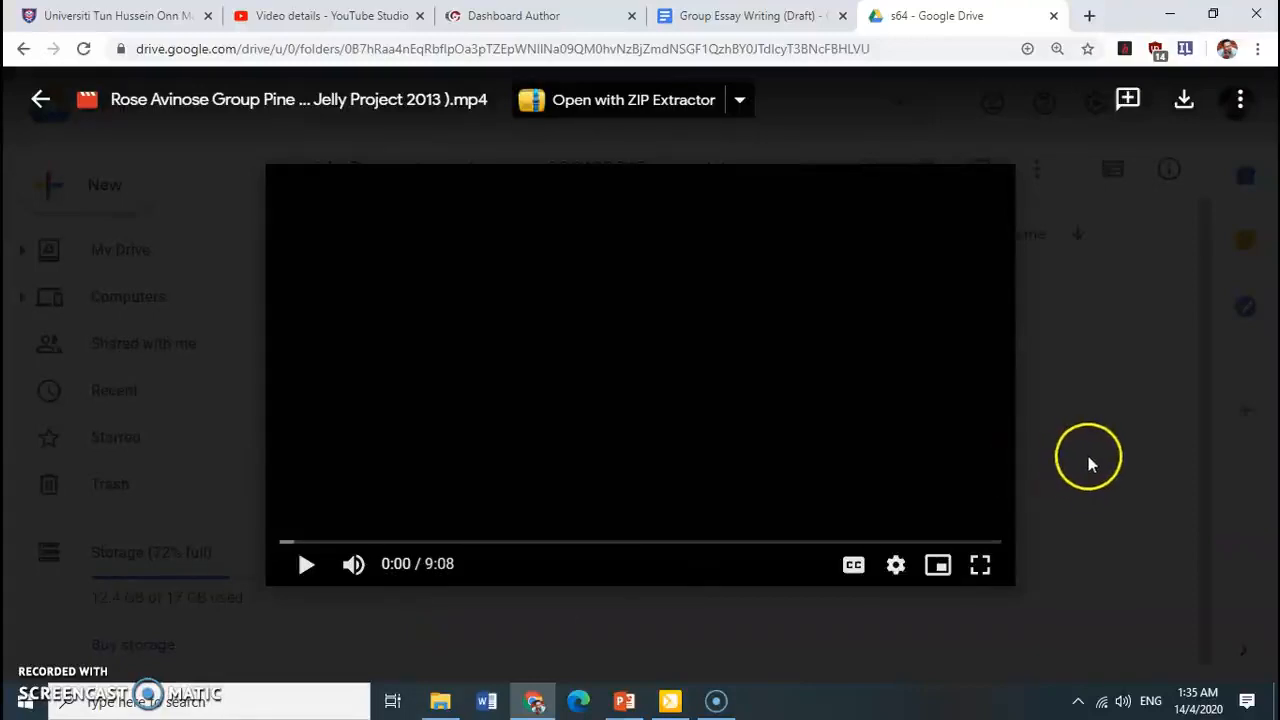
pyautogui.click(1240, 103)
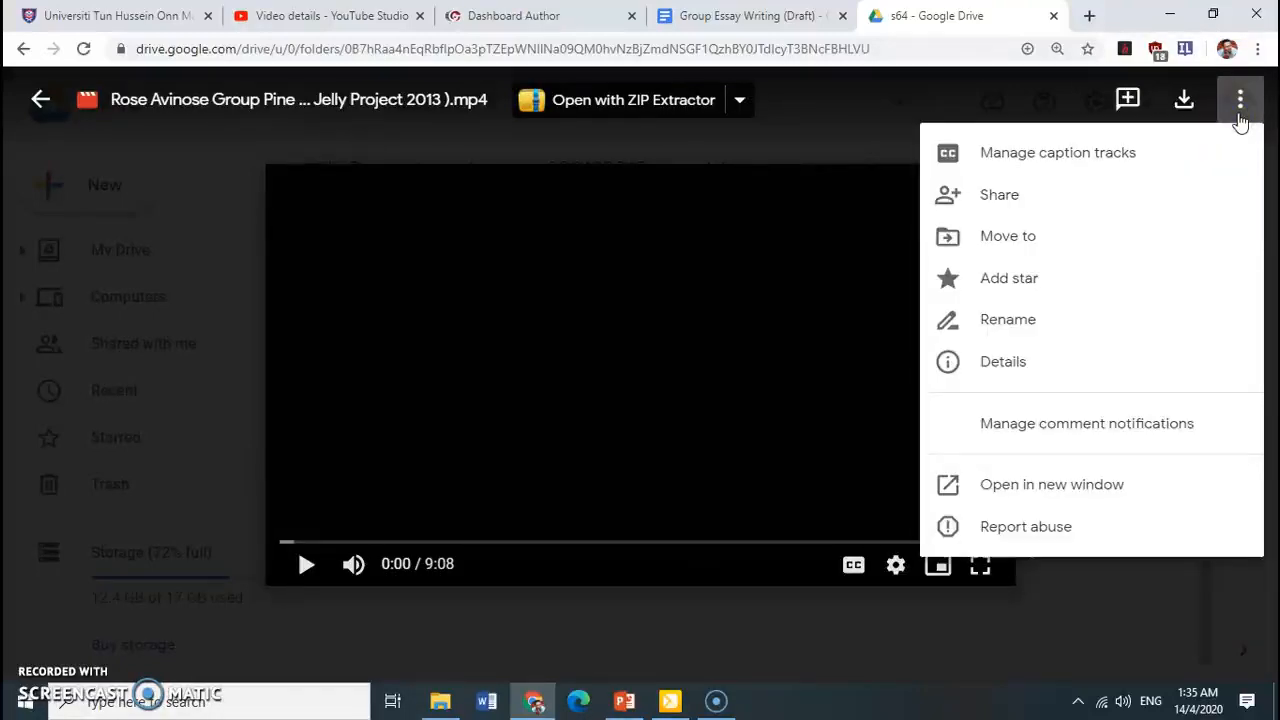